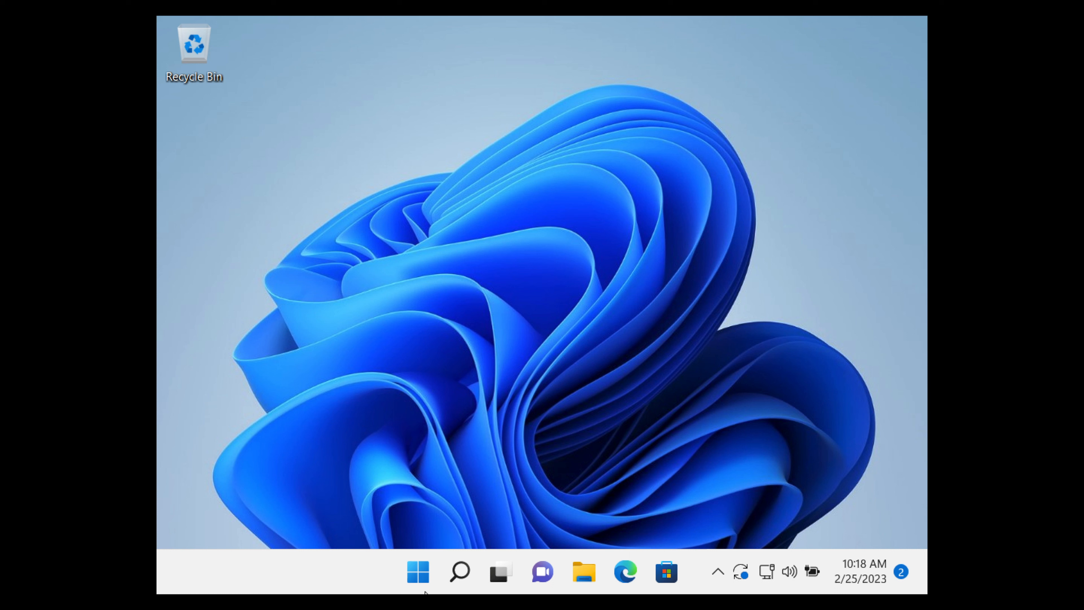
left_click(424, 569)
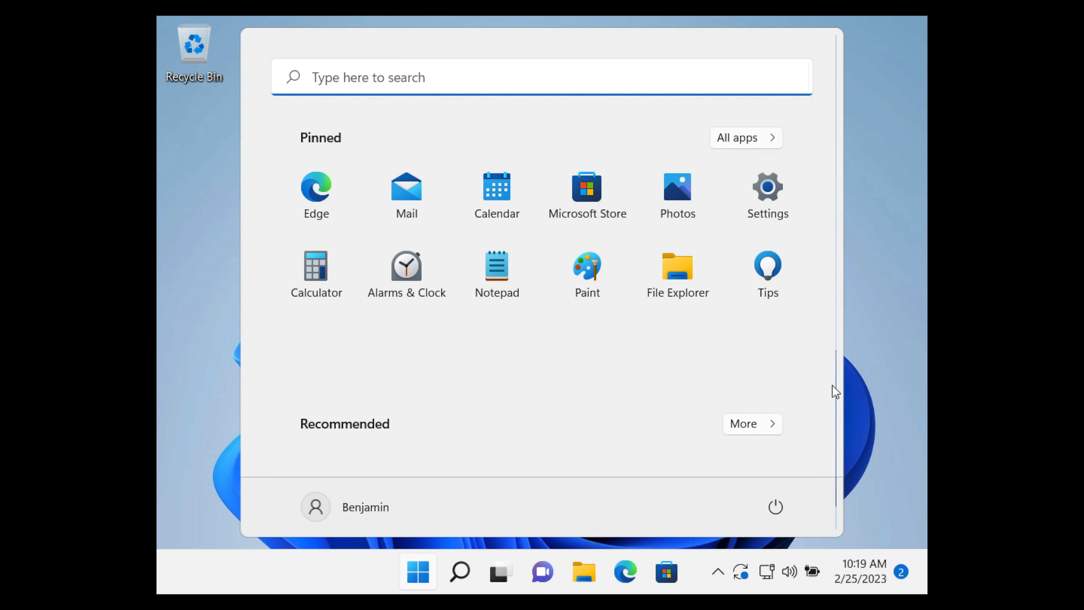
left_click(856, 364)
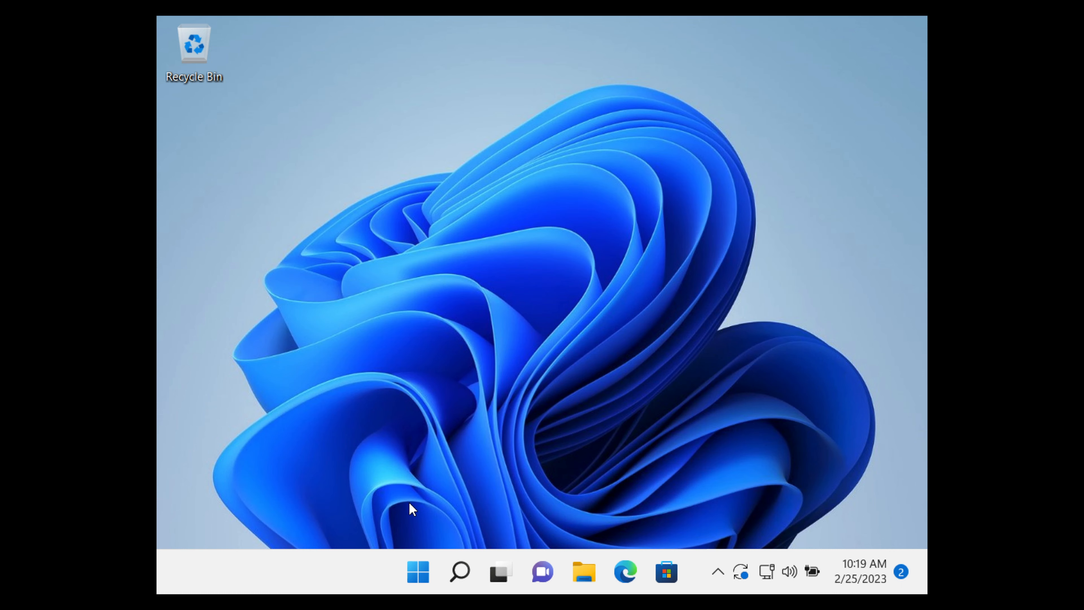
Open the Start page of the Personalization settings
right_click(414, 579)
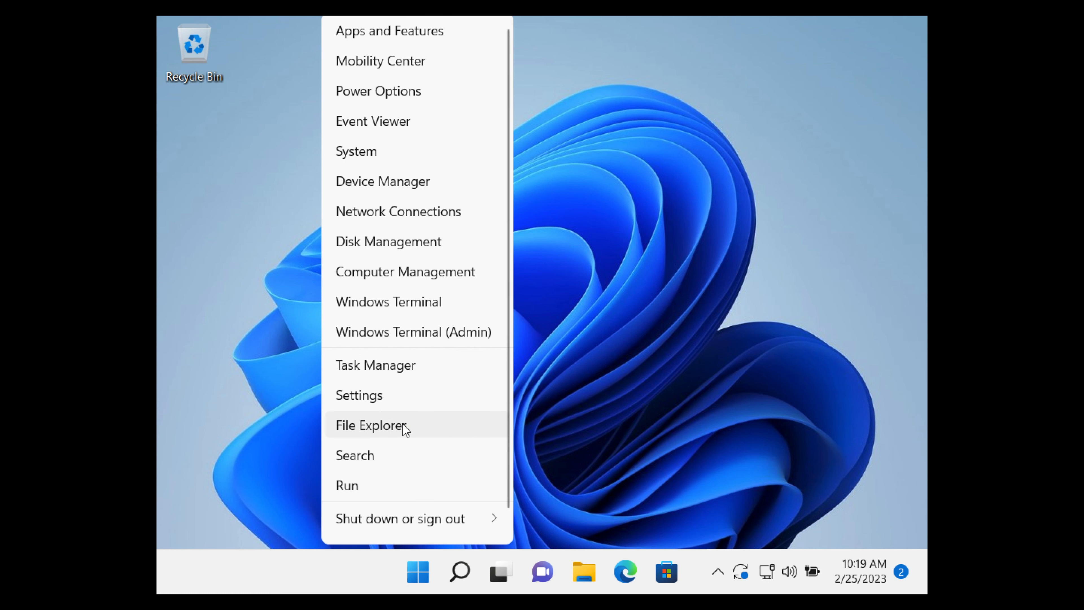
left_click(405, 398)
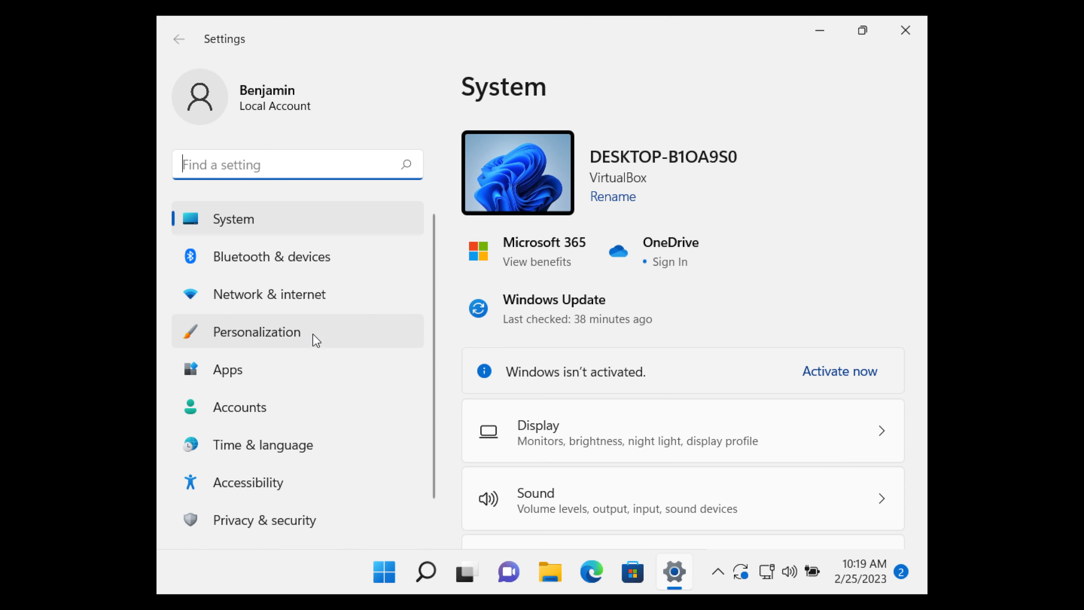
left_click(337, 332)
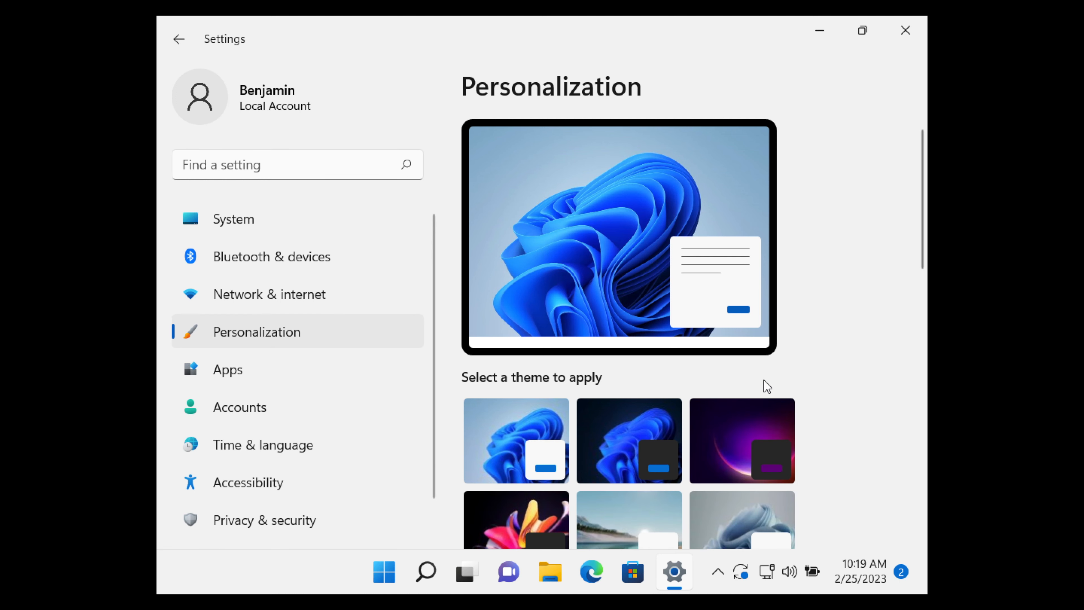
scroll(763, 379, "down", 10)
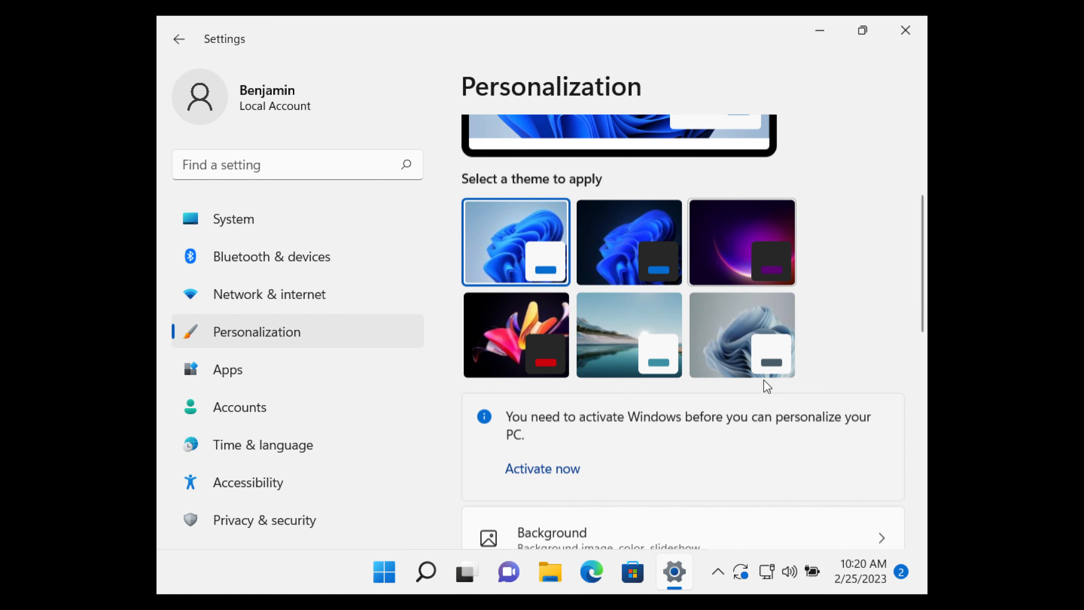
scroll(764, 380, "down", 5)
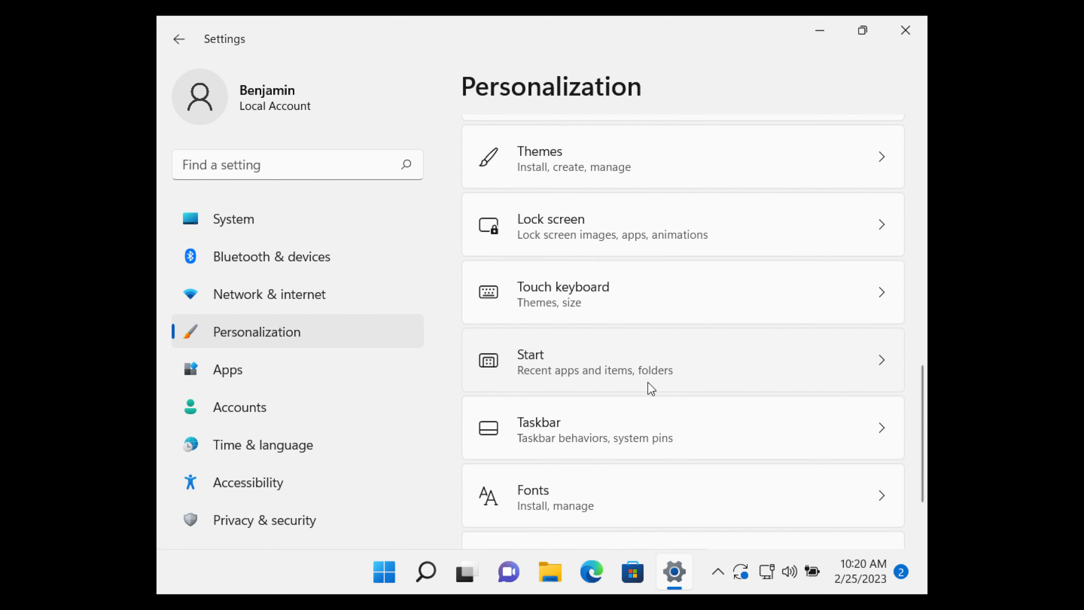
left_click(591, 357)
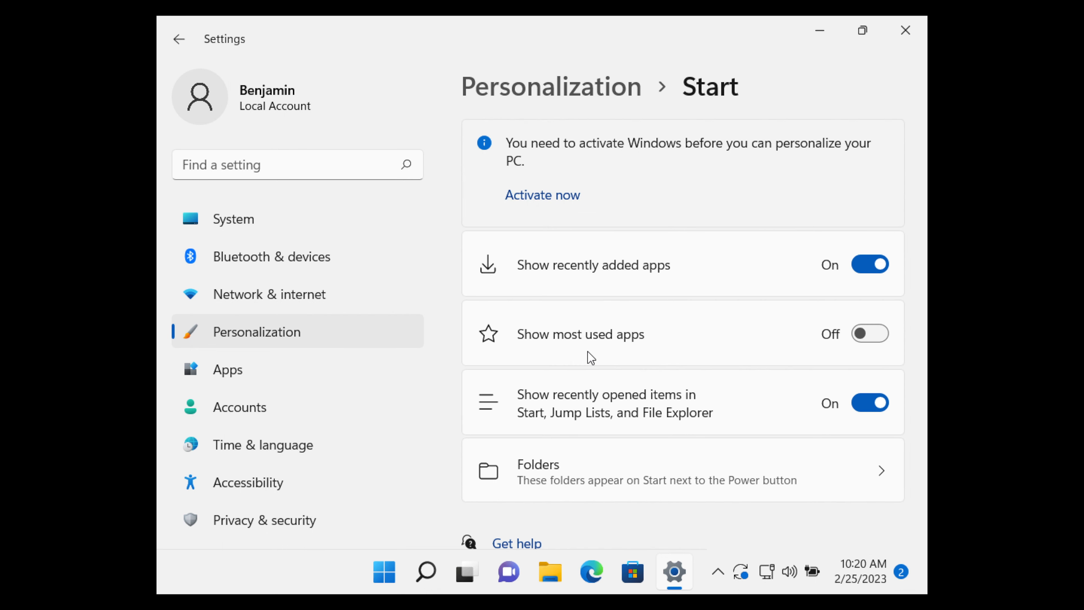
Turn off showing recently added apps and recently opened items in Start, Jump Lists, and File Explorer
scroll(590, 357, "down", 2)
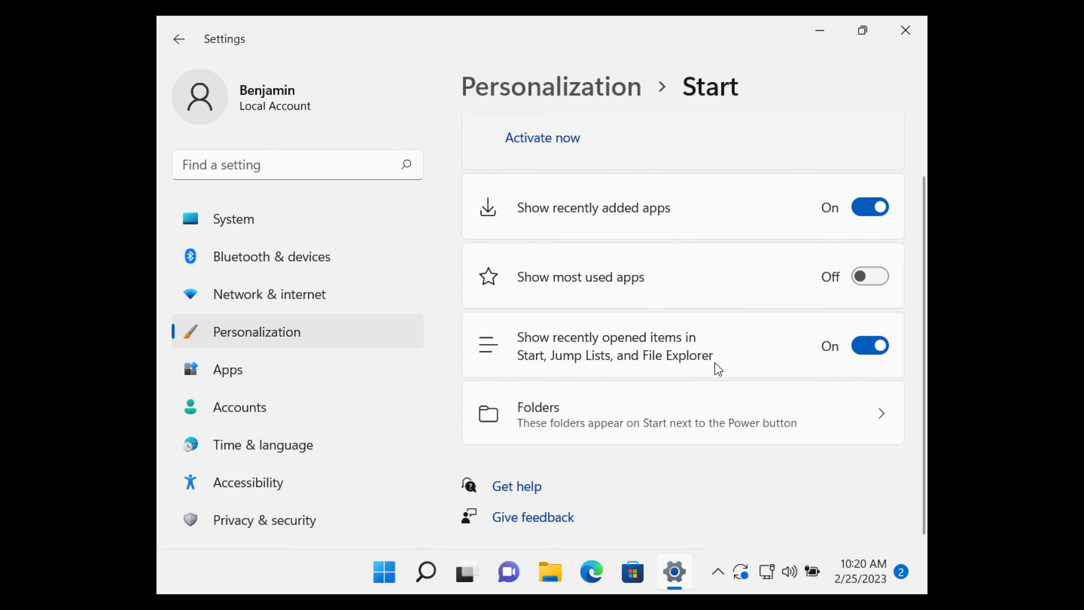
left_click(385, 572)
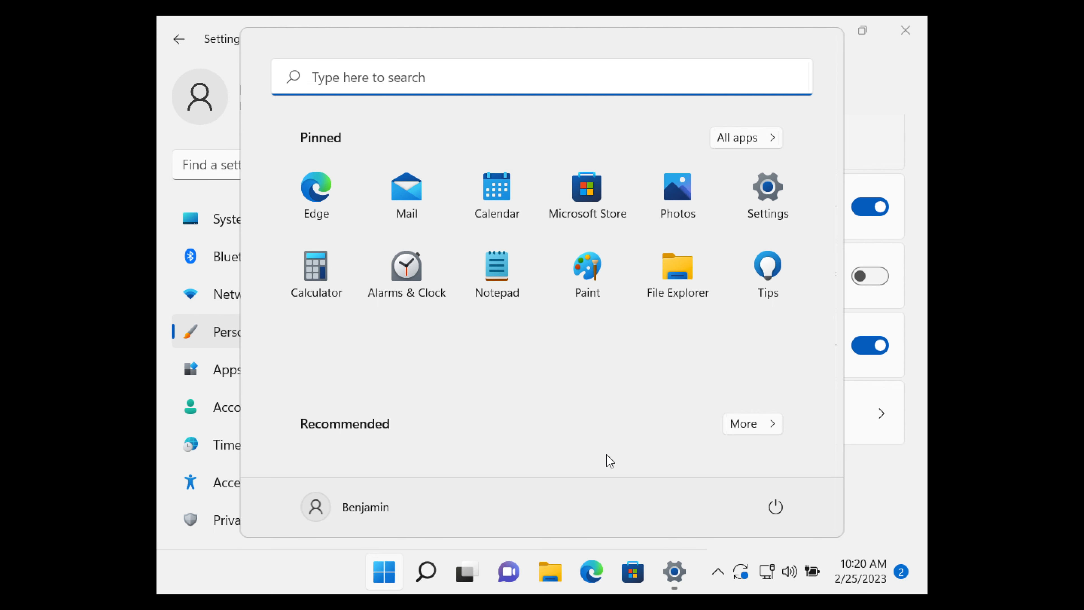
left_click(896, 378)
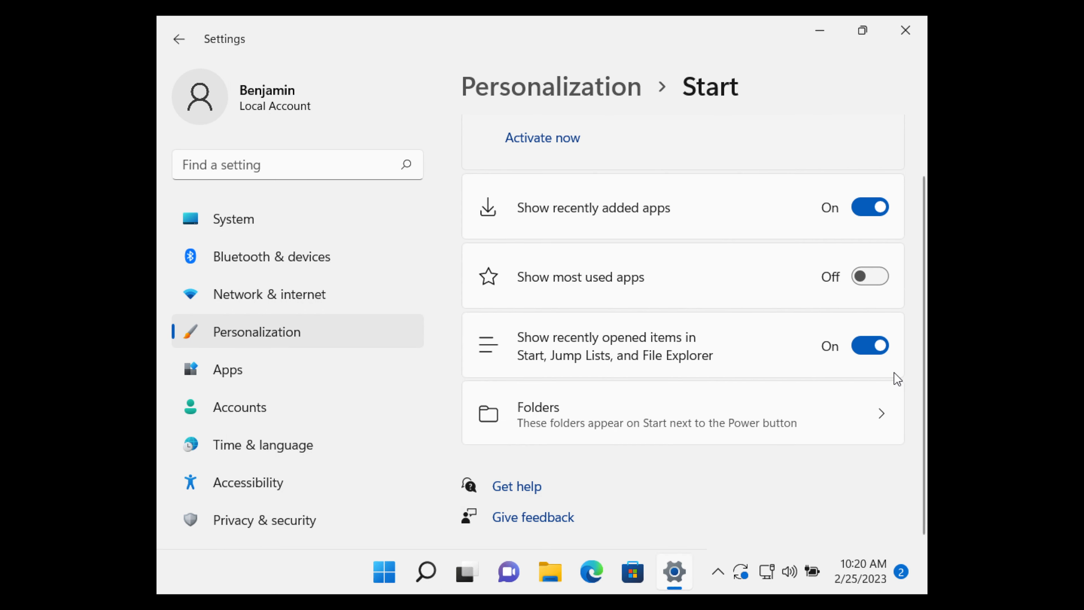
left_click(866, 207)
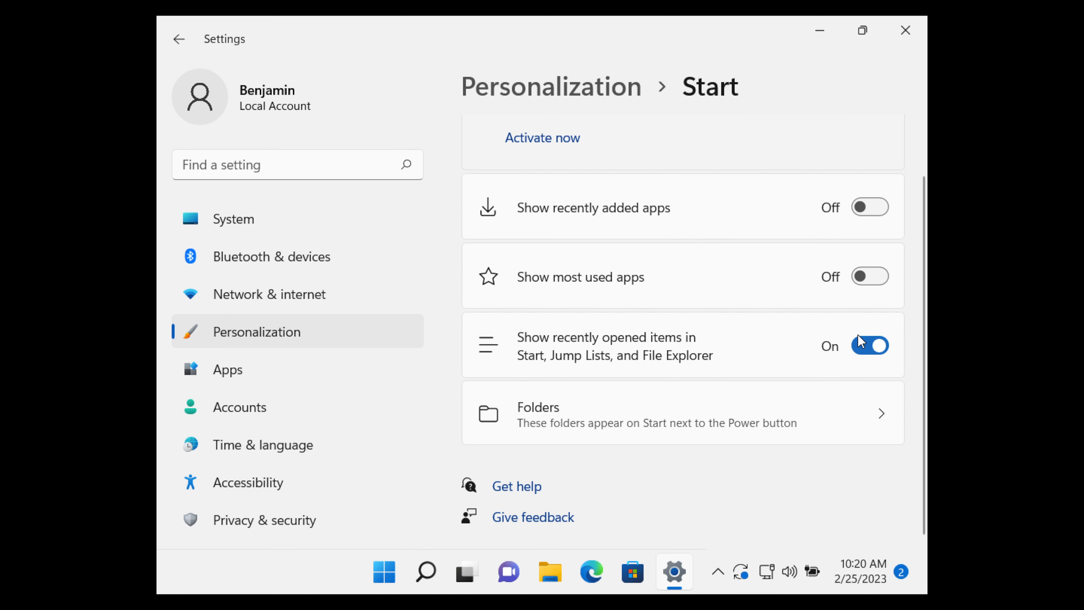
left_click(874, 352)
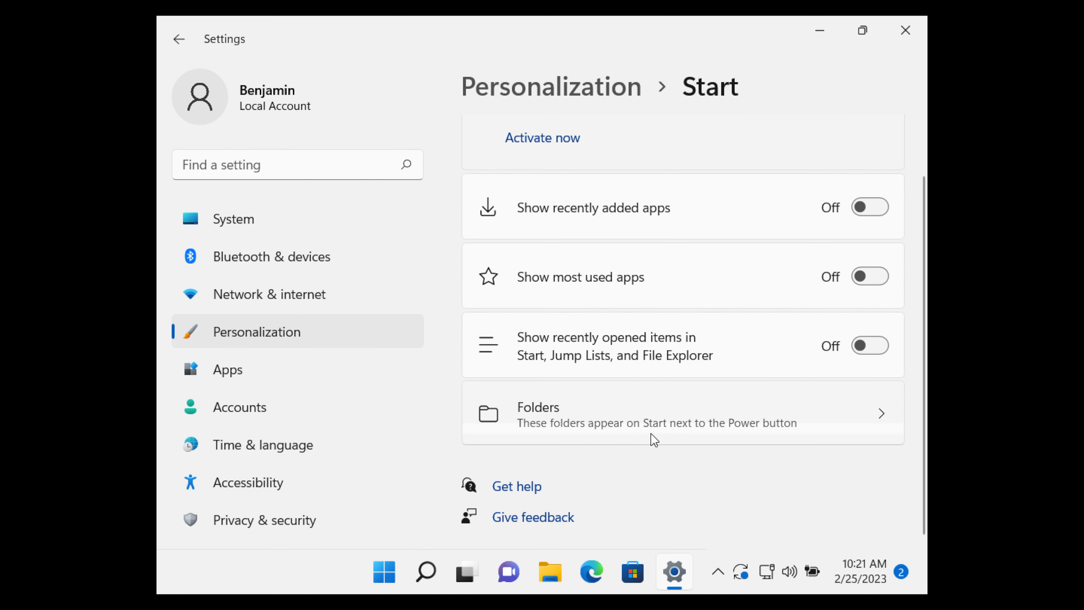
Turn on the Documents folder among the folders shown on Start next to the Power button
left_click(633, 419)
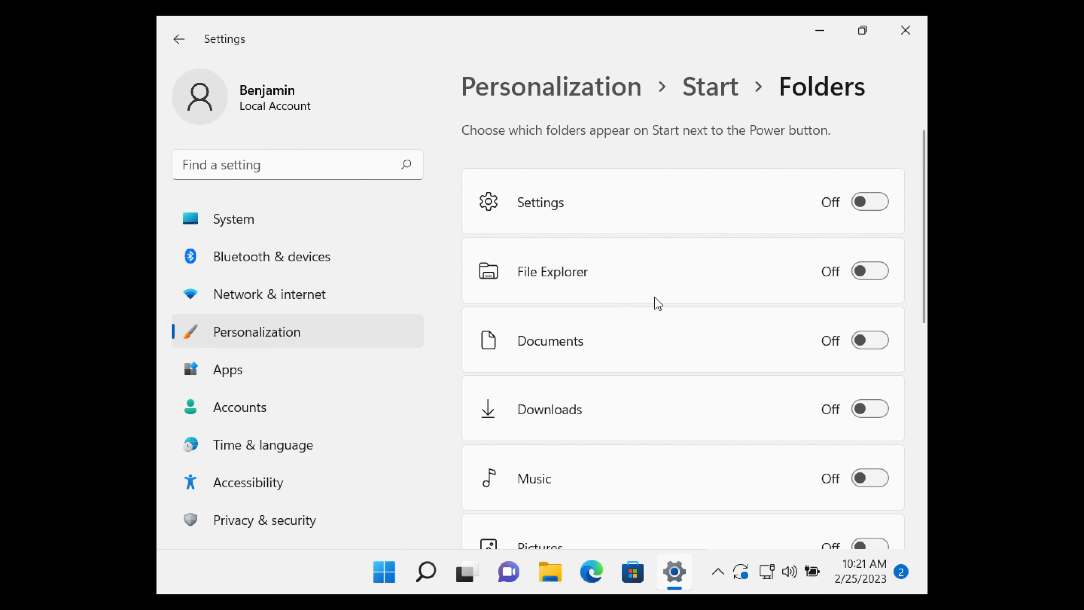
scroll(657, 304, "down", 1)
scroll(658, 304, "down", 5)
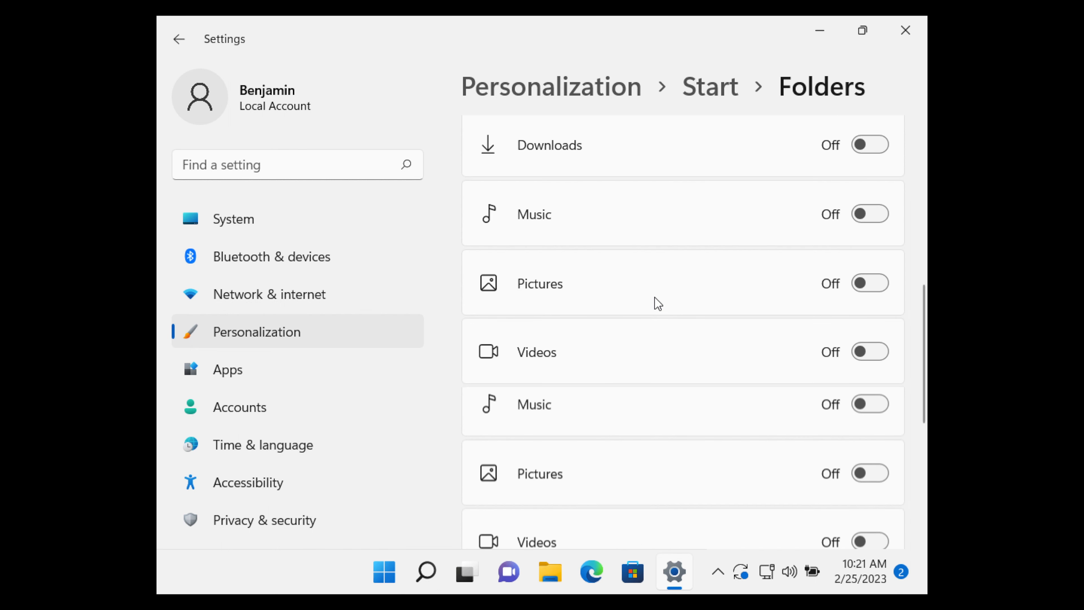
scroll(657, 304, "up", 5)
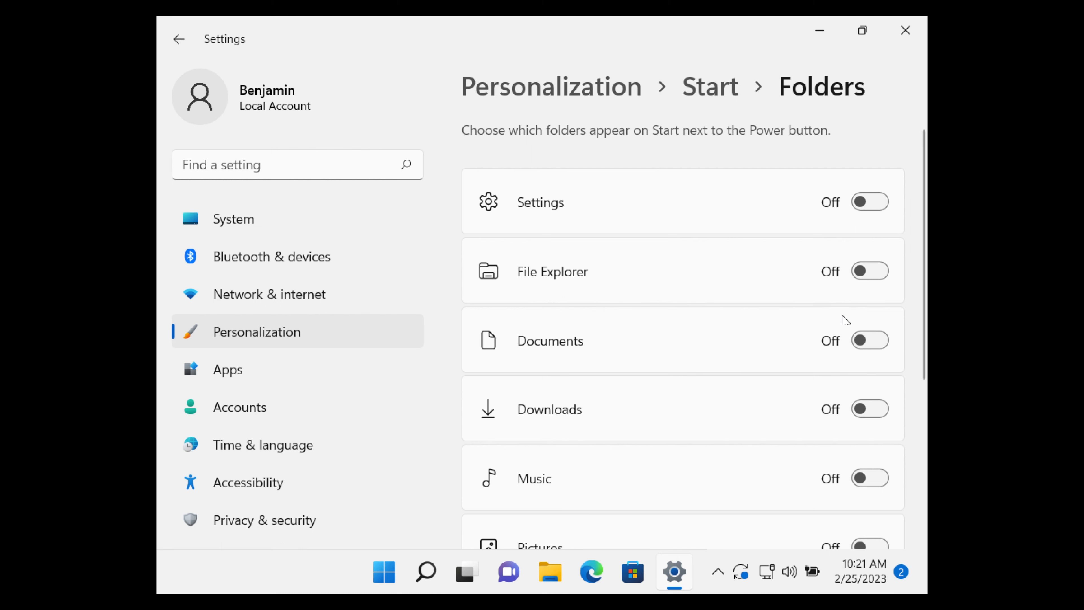
left_click(861, 340)
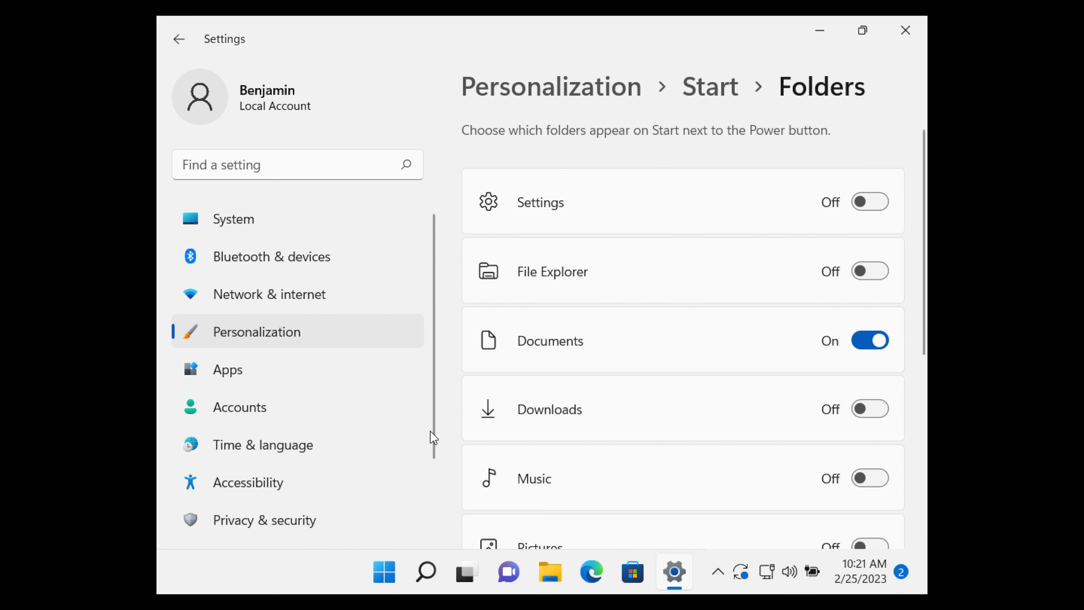
key("super")
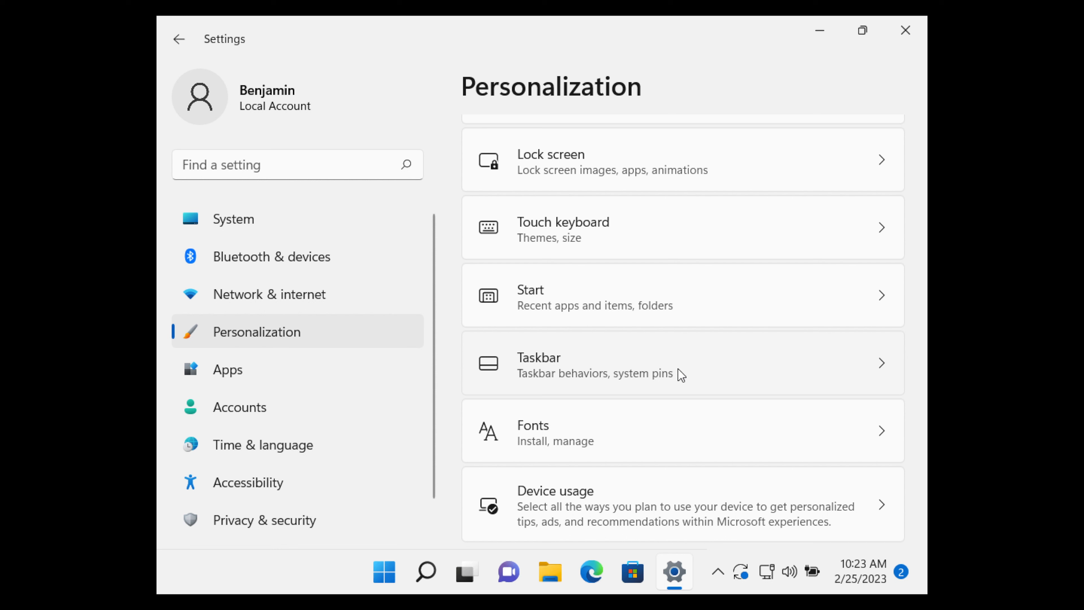
Open the Taskbar page of the Personalization settings and turn off the Chat taskbar item
left_click(643, 359)
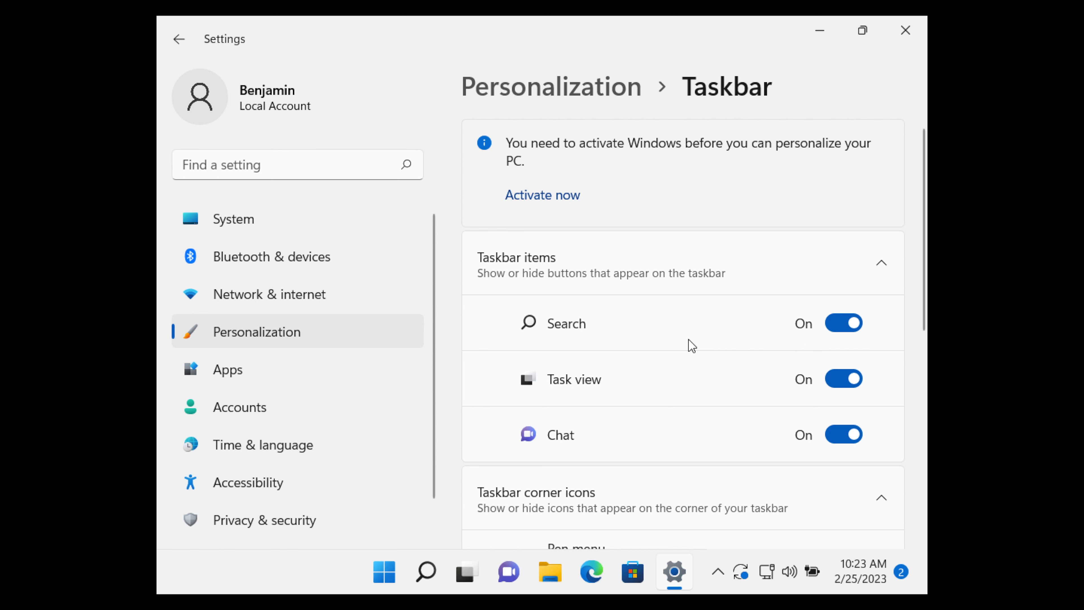
scroll(690, 344, "down", 2)
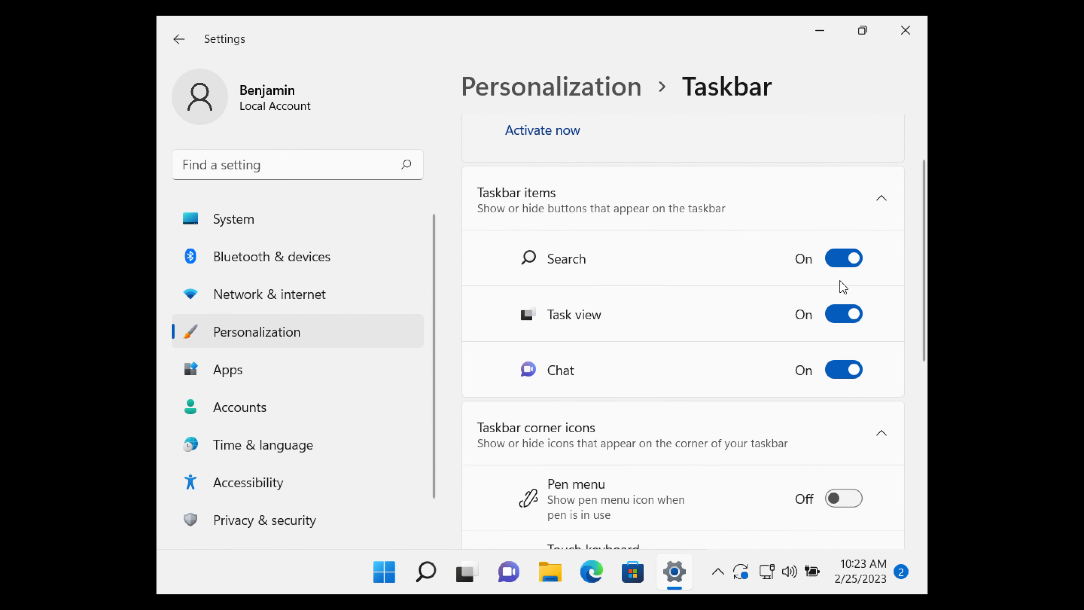
left_click(850, 371)
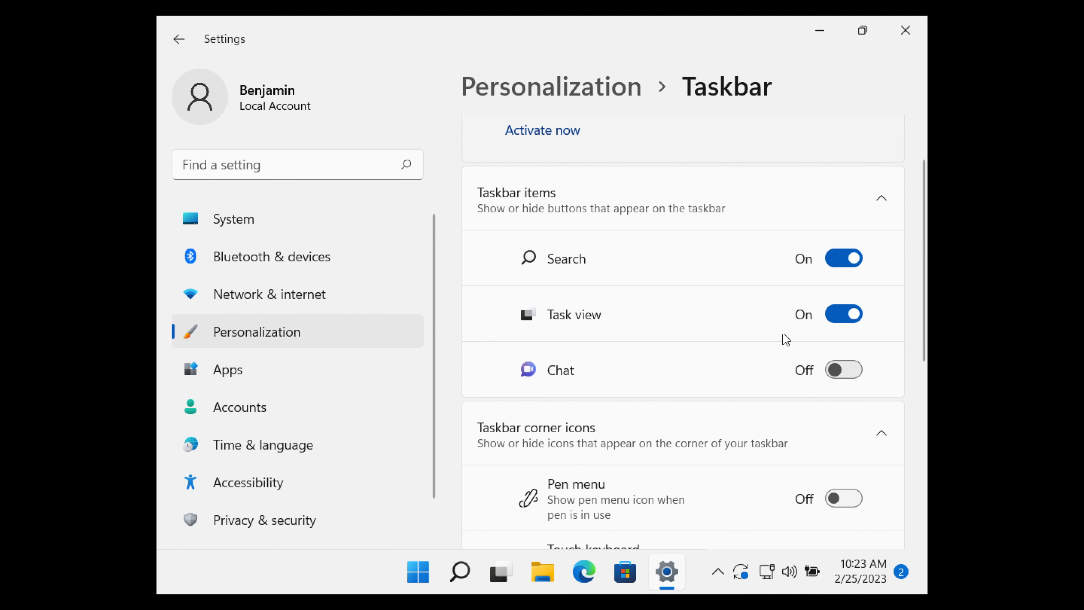
Examine the taskbar corner icon options and expand Taskbar corner overflow to see which icons can be shown
scroll(747, 346, "down", 1)
scroll(752, 349, "down", 3)
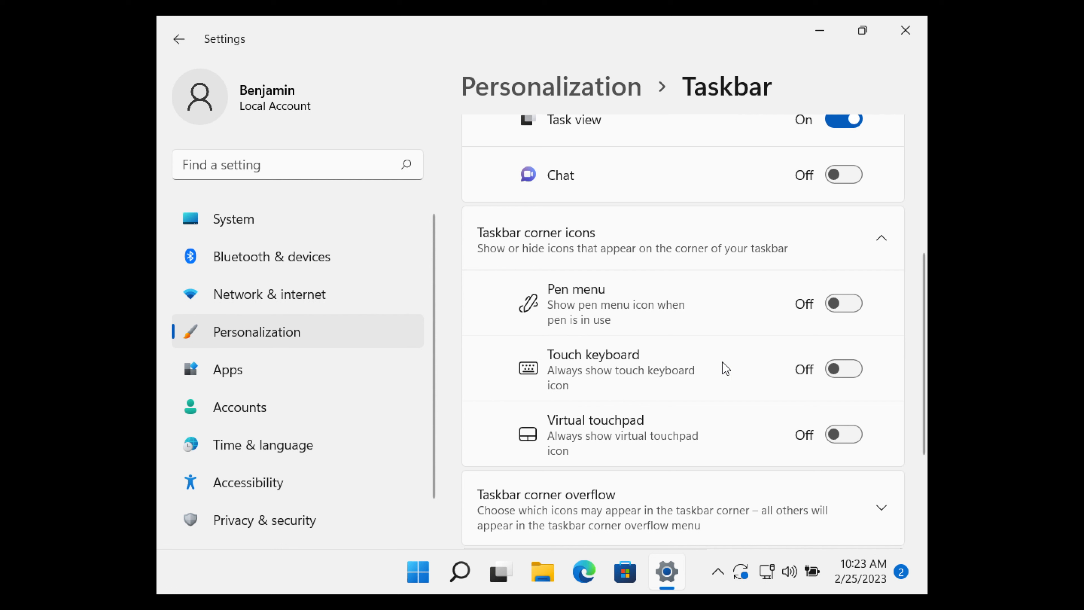
scroll(725, 368, "down", 3)
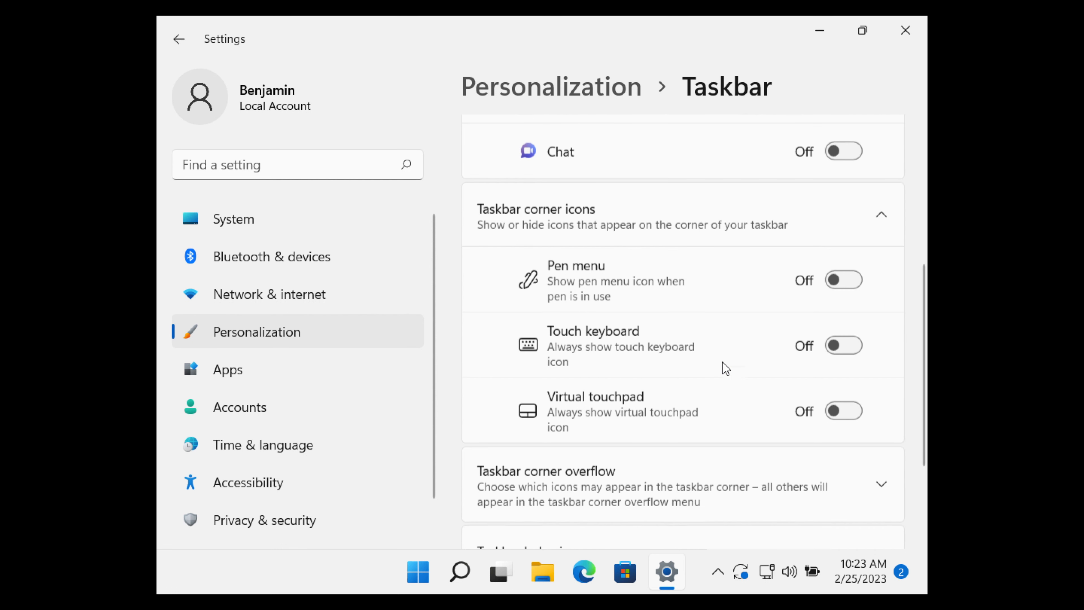
left_click(725, 368)
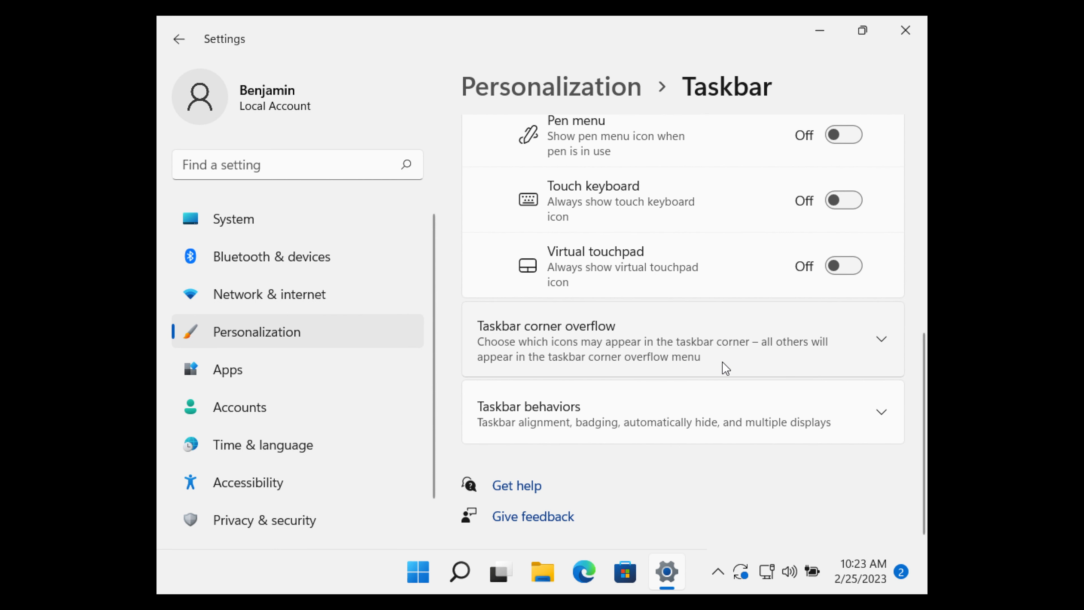
scroll(875, 339, "down", 3)
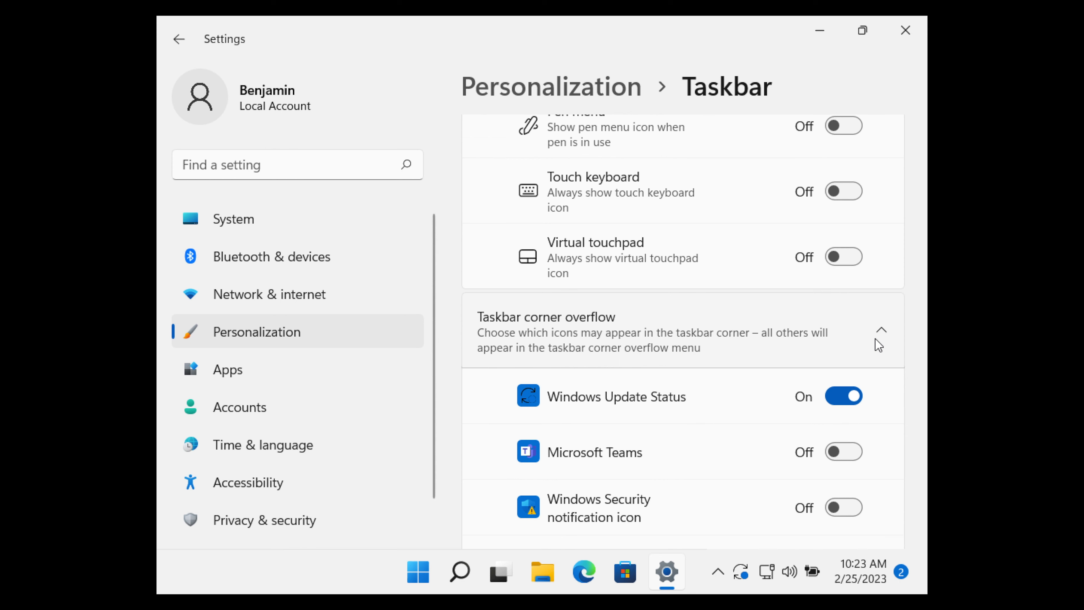
scroll(878, 345, "down", 2)
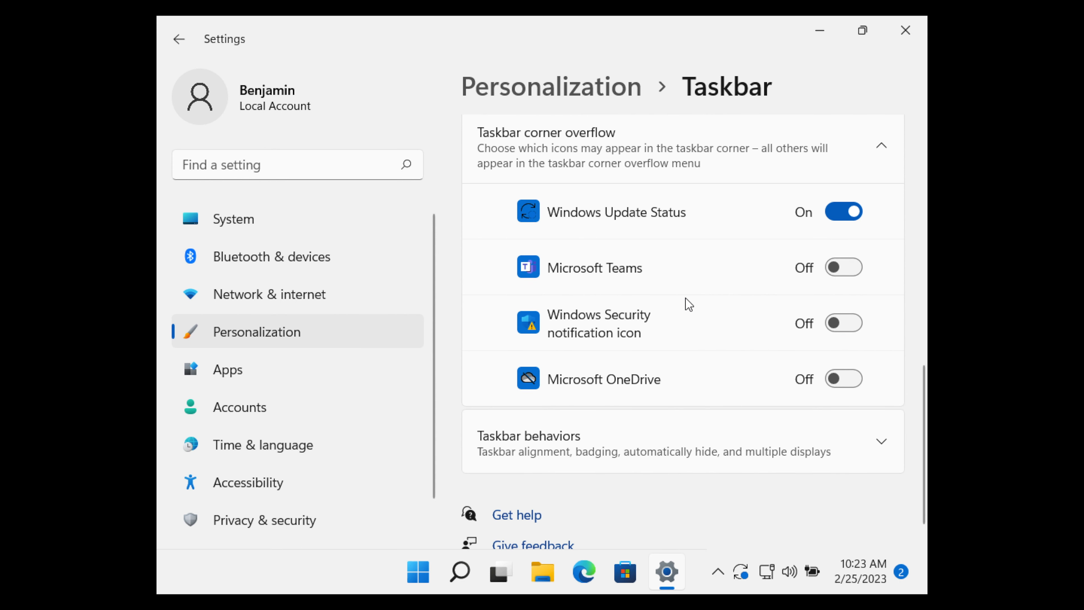
Try the Left taskbar alignment under Taskbar behaviors and set it back to Center
left_click(785, 450)
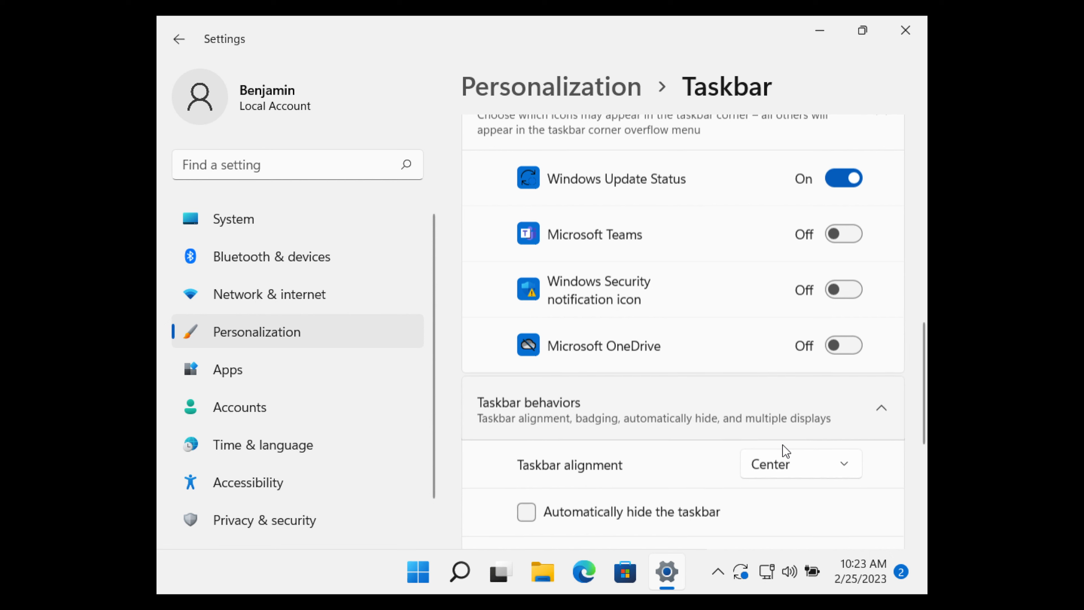
scroll(784, 450, "down", 3)
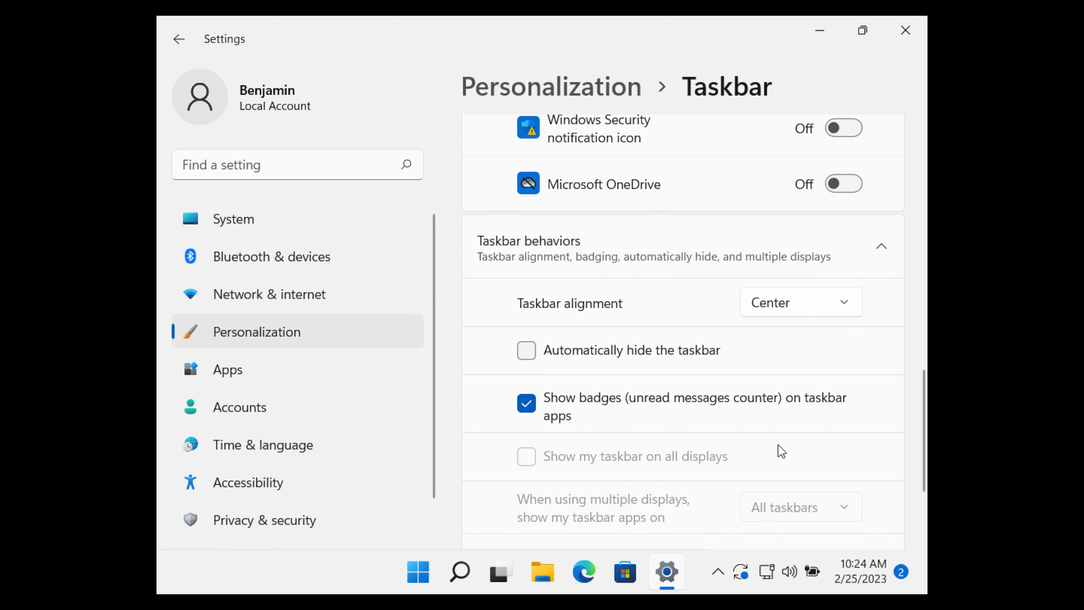
left_click(833, 303)
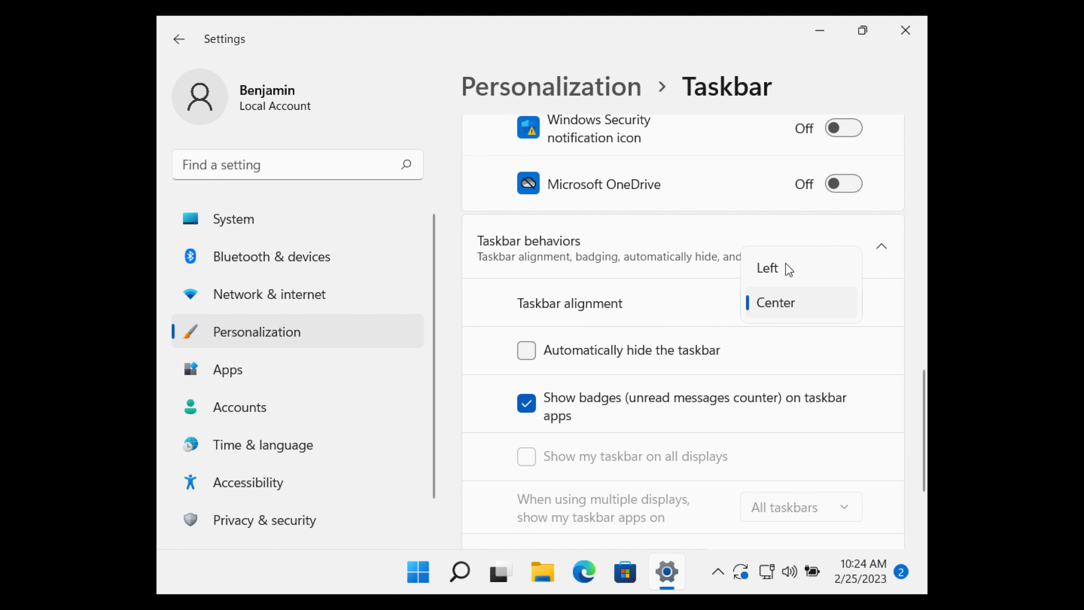
left_click(789, 269)
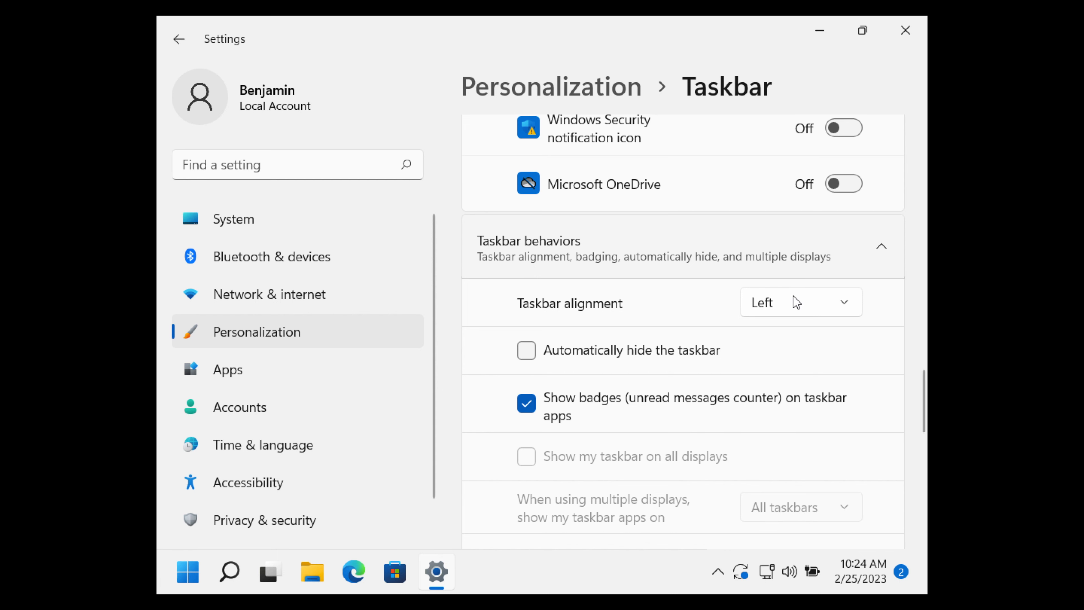
left_click(784, 310)
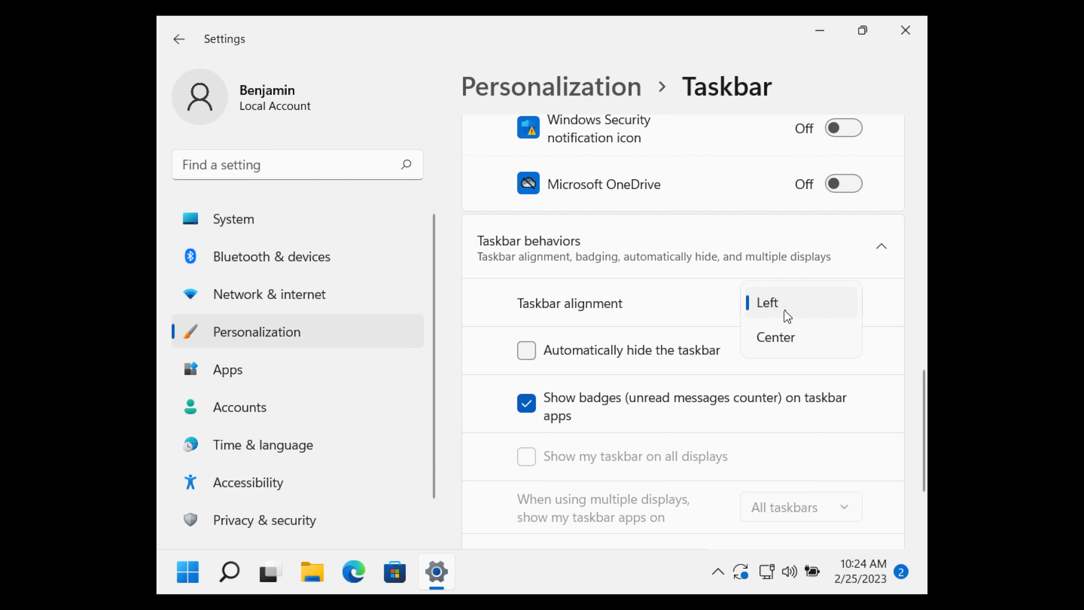
left_click(790, 346)
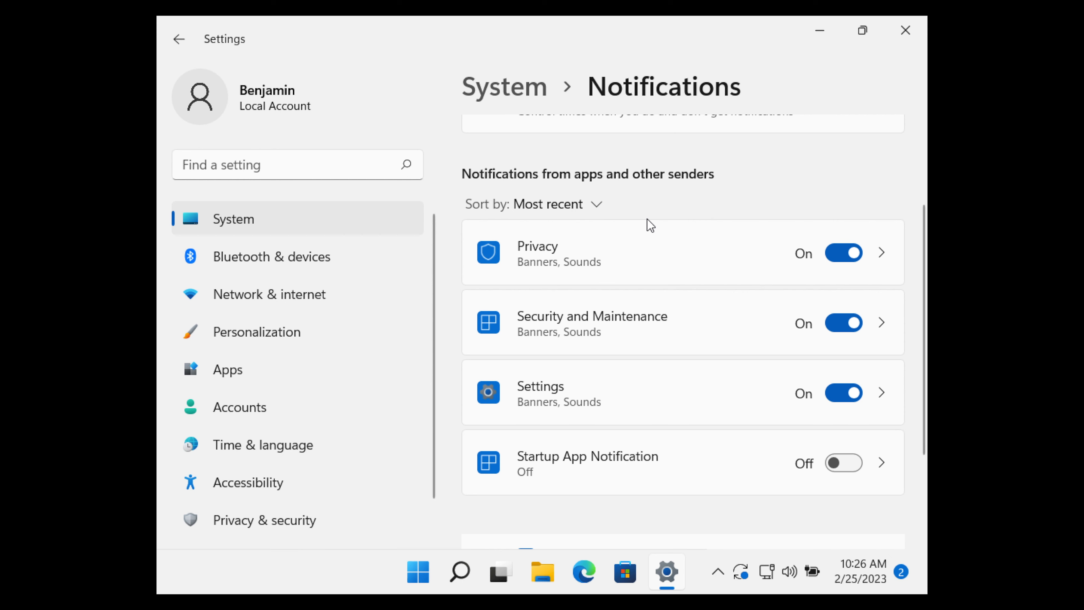
Examine the Notifications page, including Focus assist and the per-app notification switches
scroll(650, 225, "up", 3)
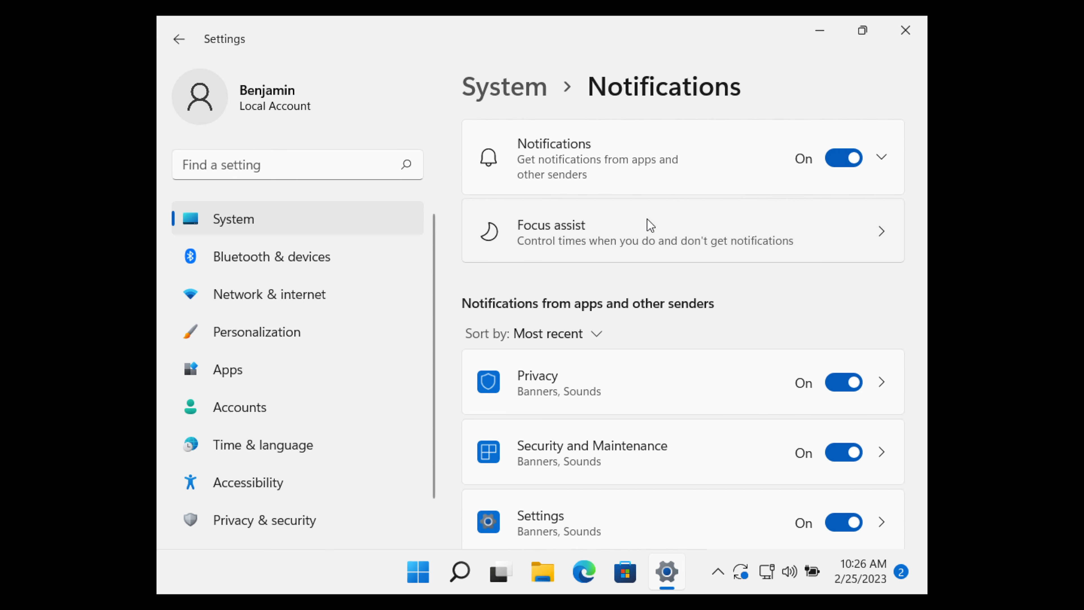
scroll(650, 225, "down", 3)
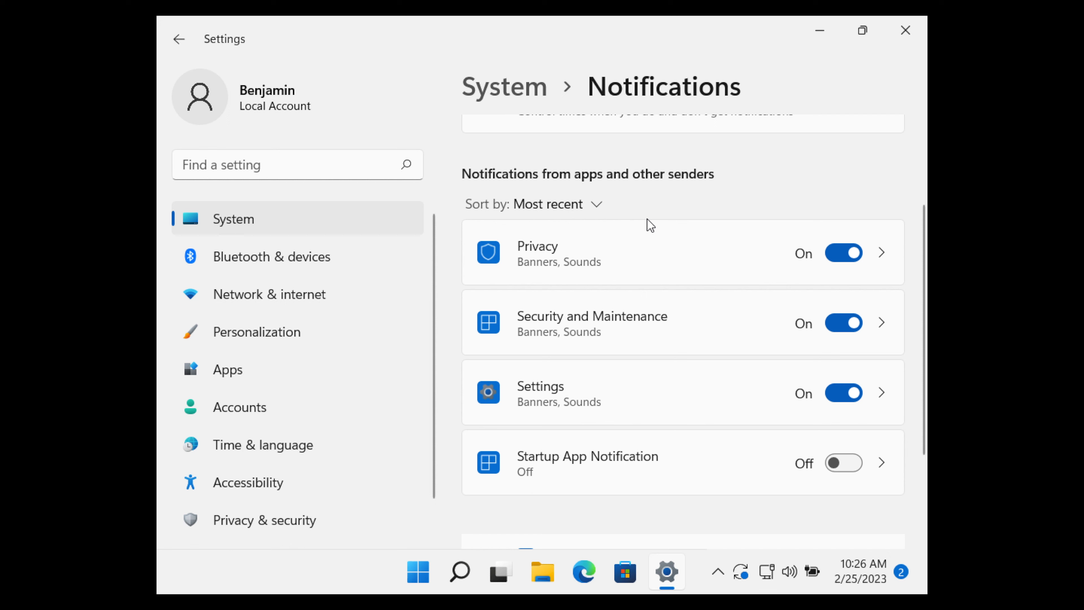
scroll(647, 224, "up", 3)
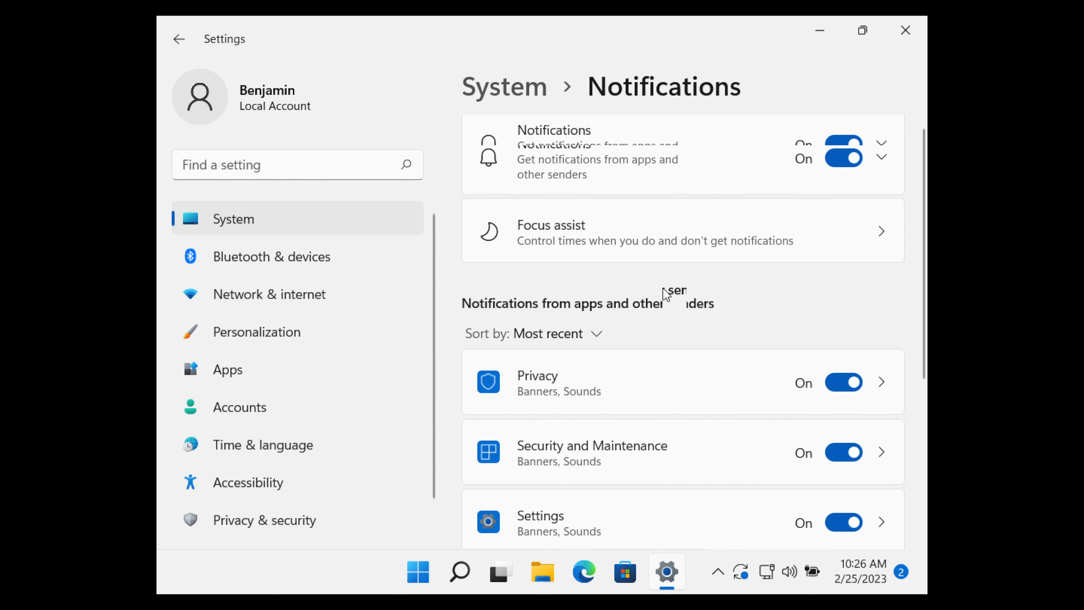
Open the Privacy entry in the Notifications app list and examine its banner, lock screen, sound and priority options
scroll(663, 287, "down", 1)
scroll(665, 294, "down", 3)
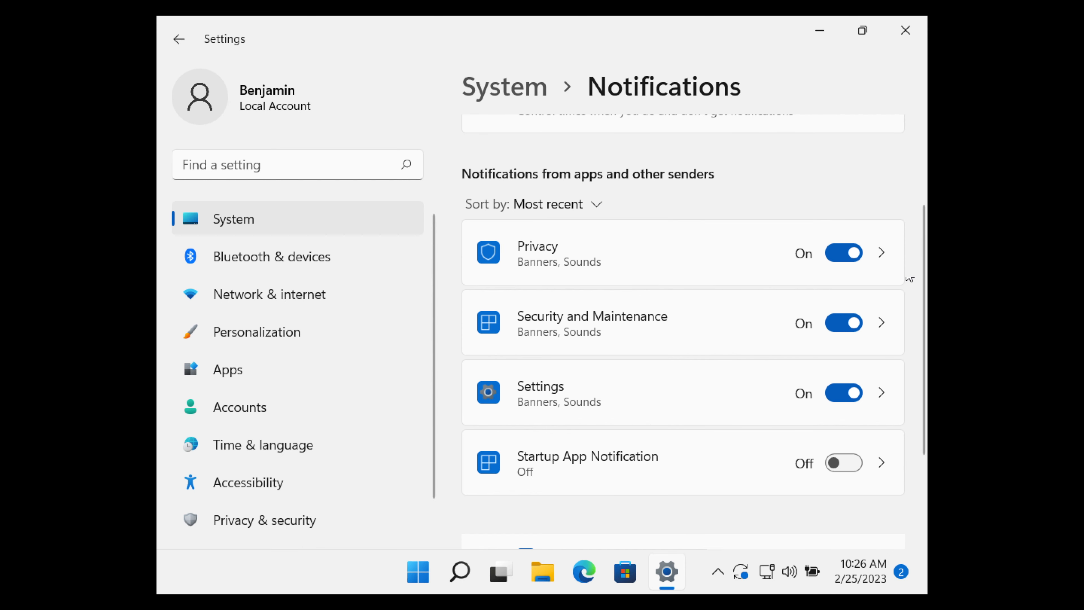
left_click(879, 252)
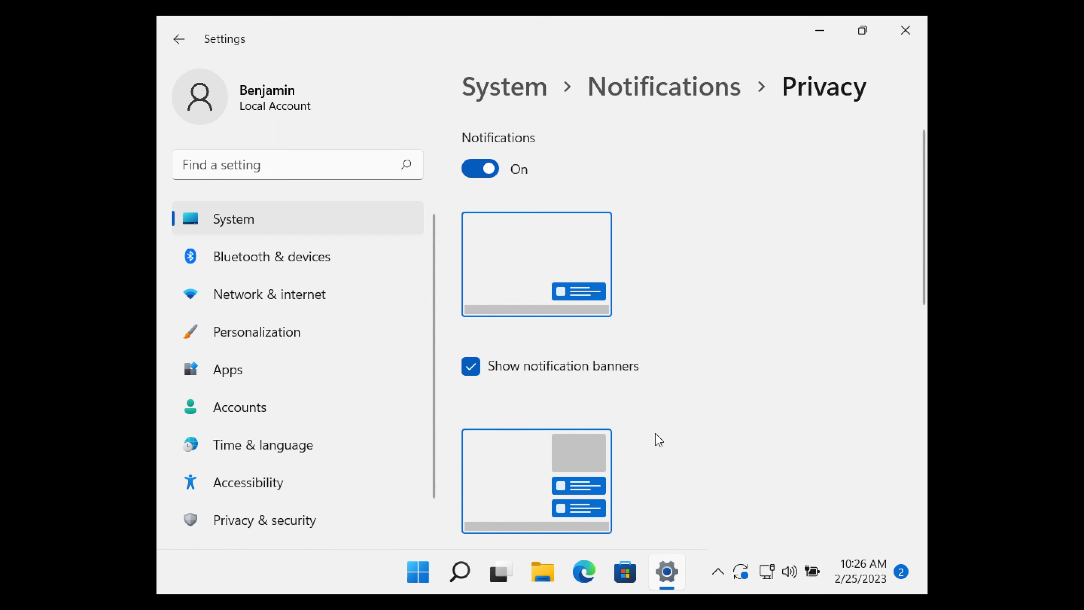
scroll(659, 439, "down", 5)
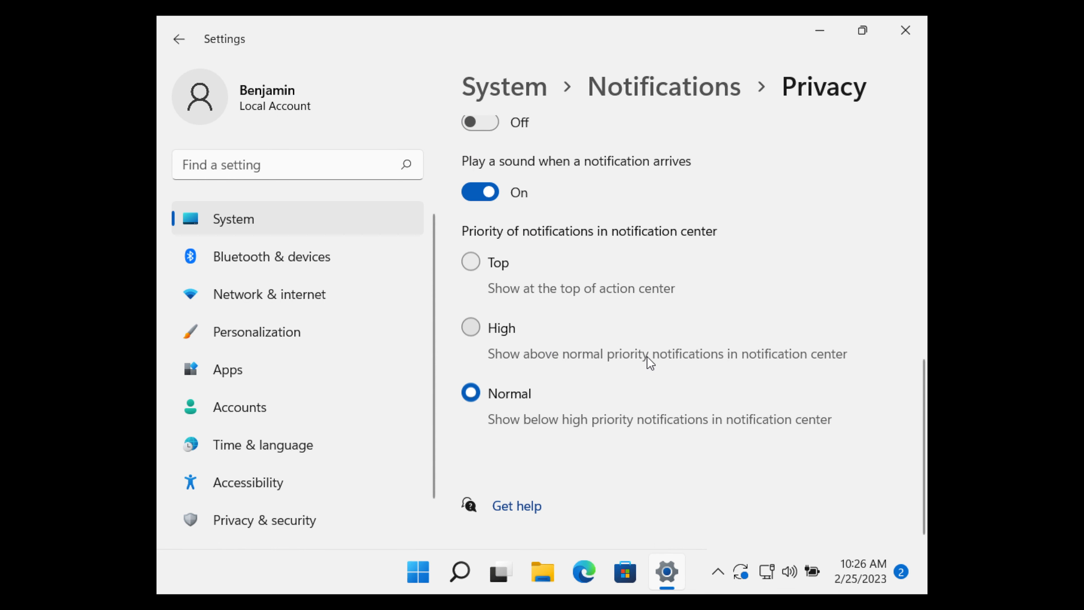
scroll(649, 362, "up", 3)
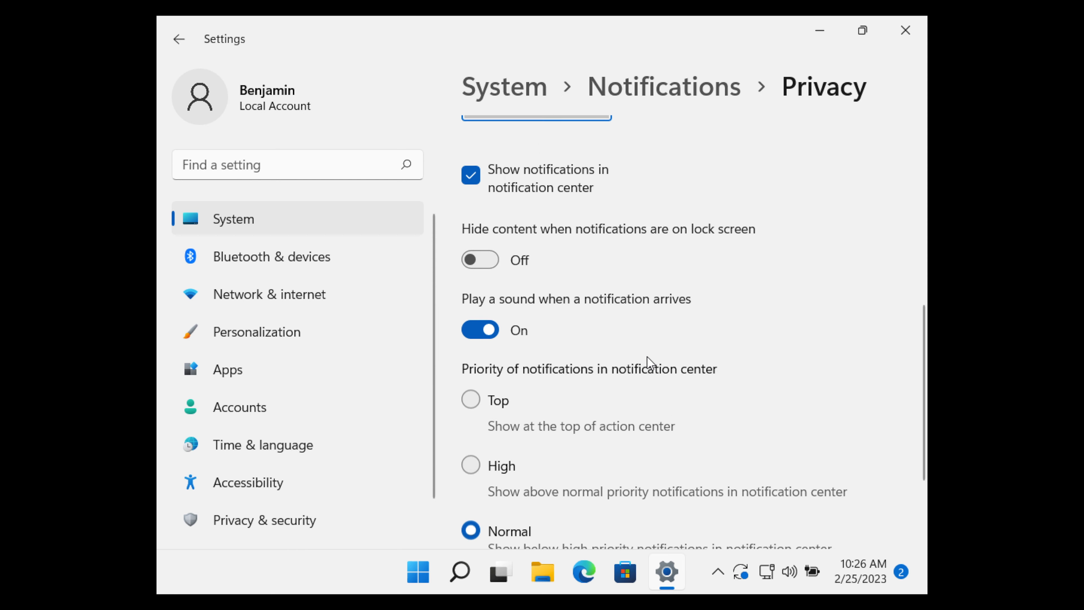
scroll(647, 356, "up", 4)
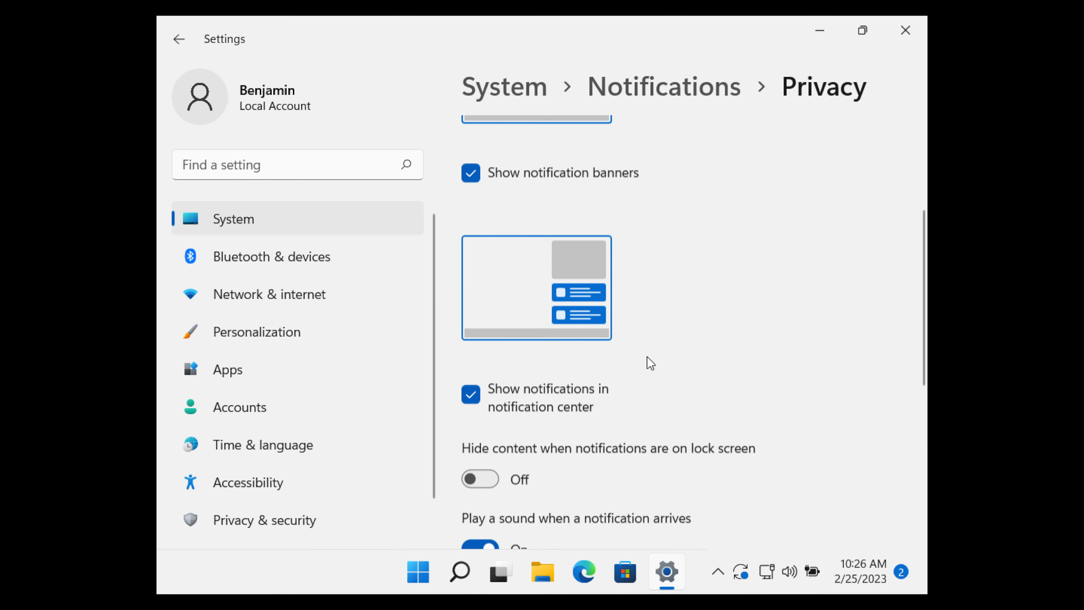
scroll(647, 357, "up", 4)
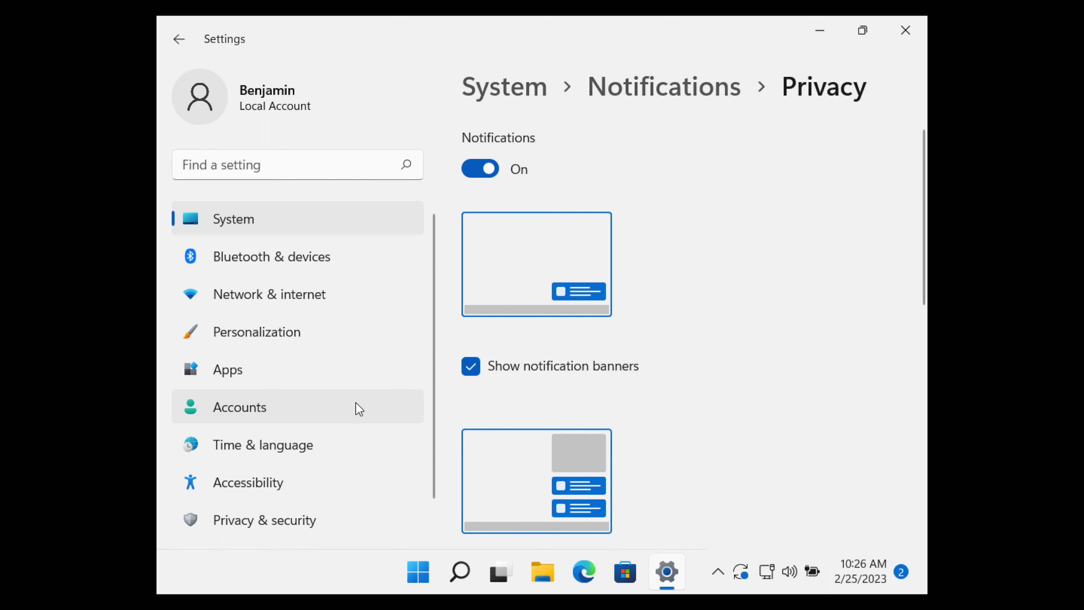
In the General permissions of Privacy & security, turn off locally relevant website content and app launch tracking
left_click(340, 532)
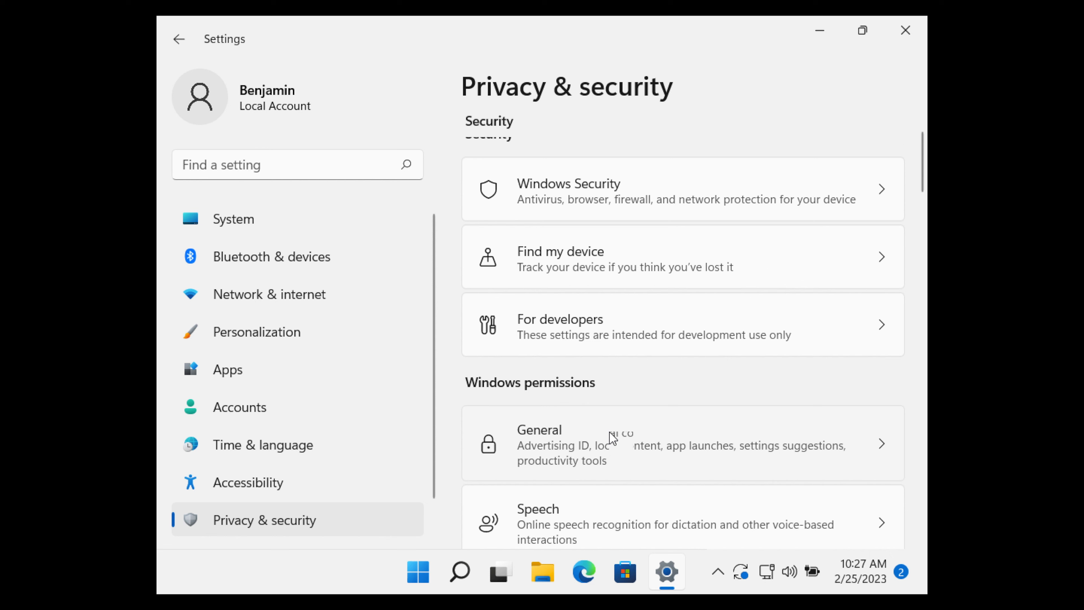
scroll(609, 432, "down", 3)
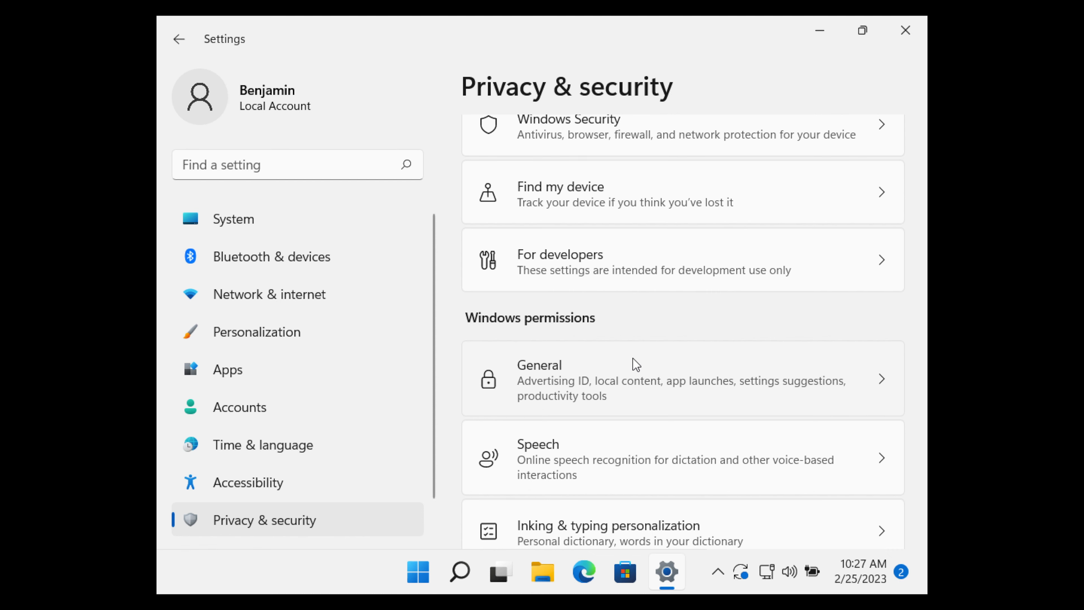
left_click(635, 363)
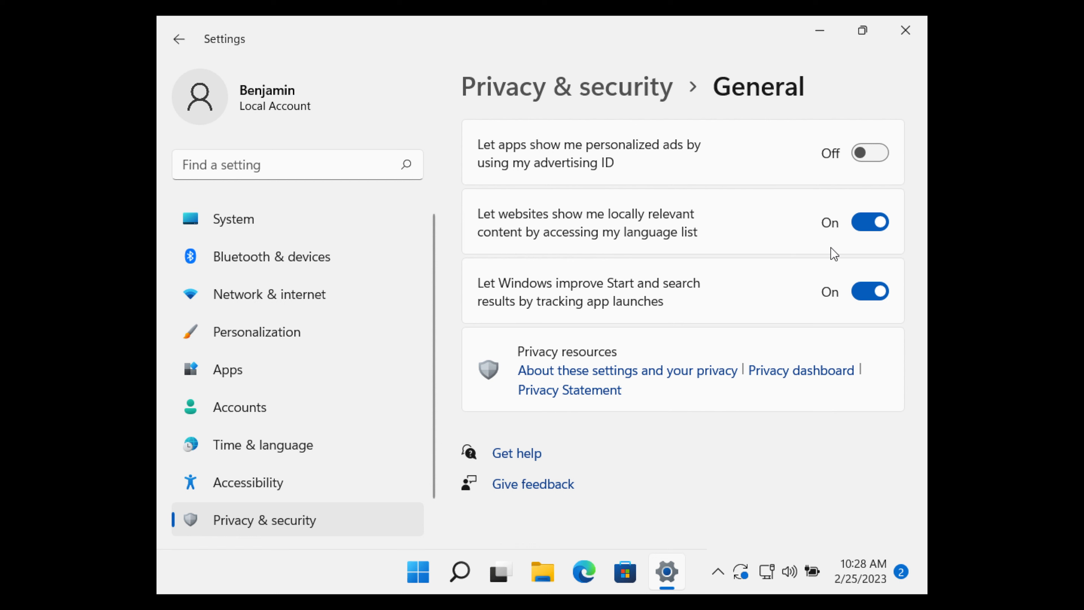
left_click(871, 224)
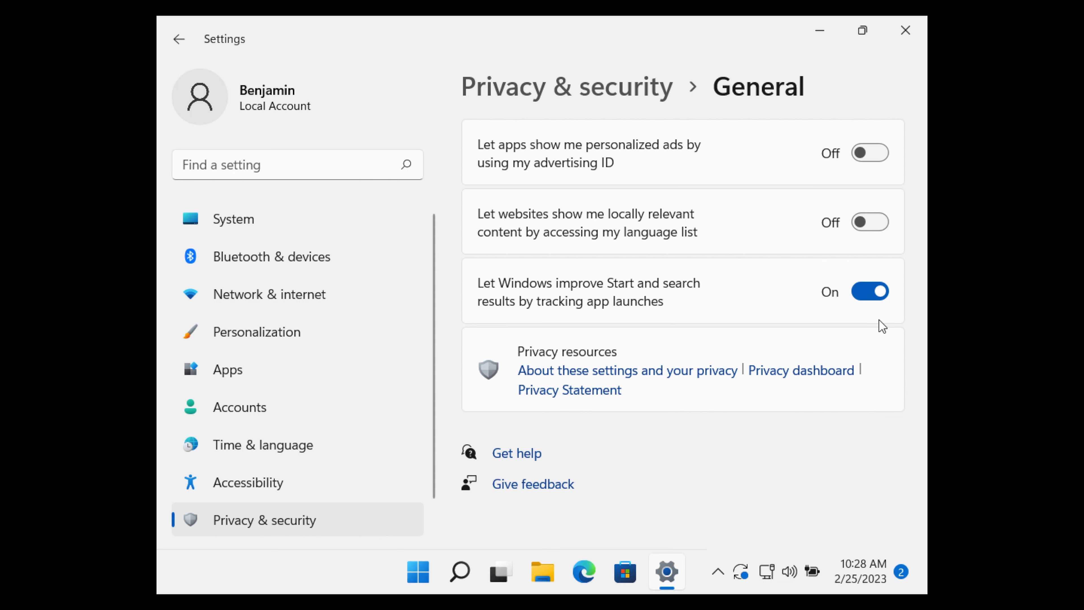
left_click(875, 294)
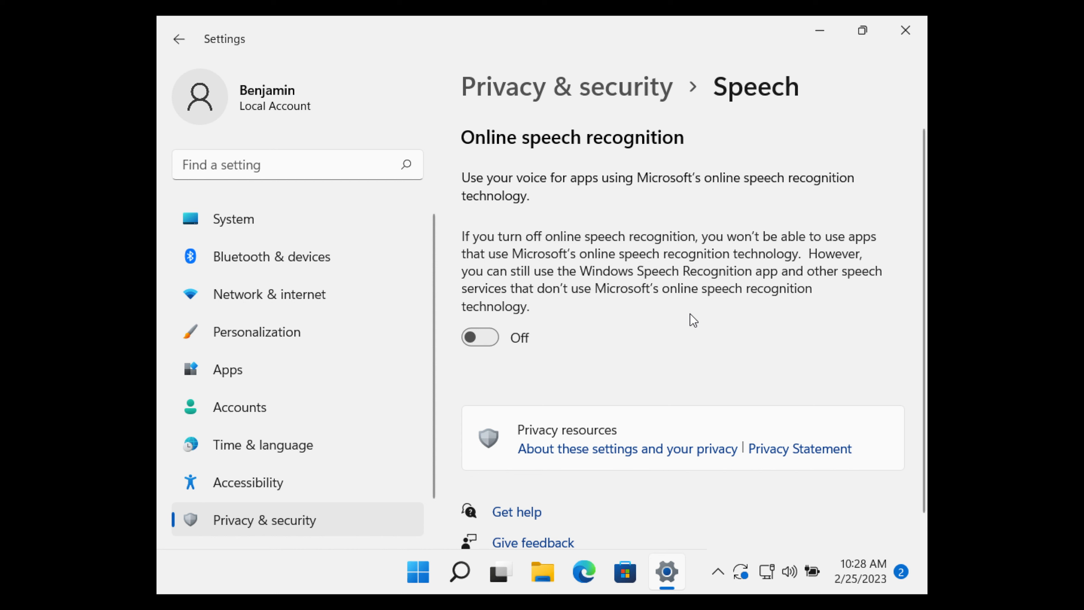
Examine the Online speech recognition setting on the Speech page and return to the Privacy & security overview
scroll(693, 320, "down", 1)
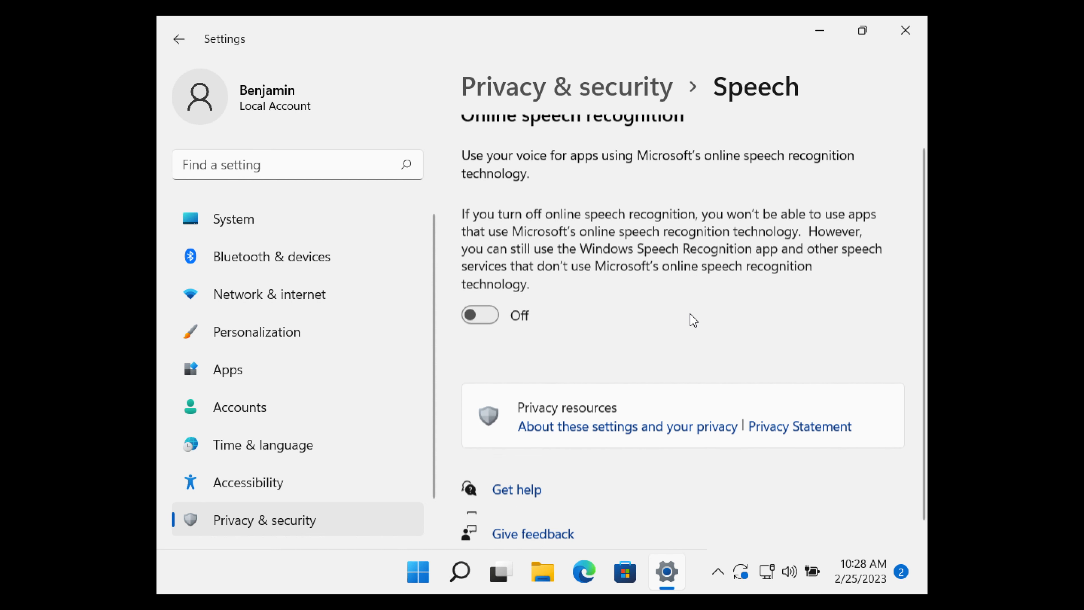
scroll(692, 320, "up", 1)
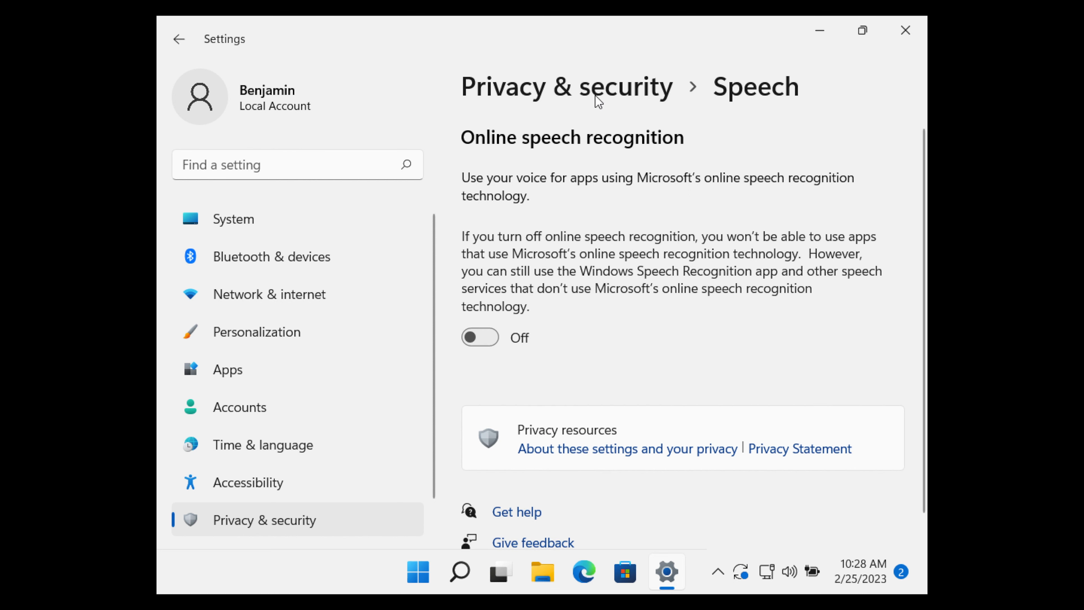
left_click(574, 91)
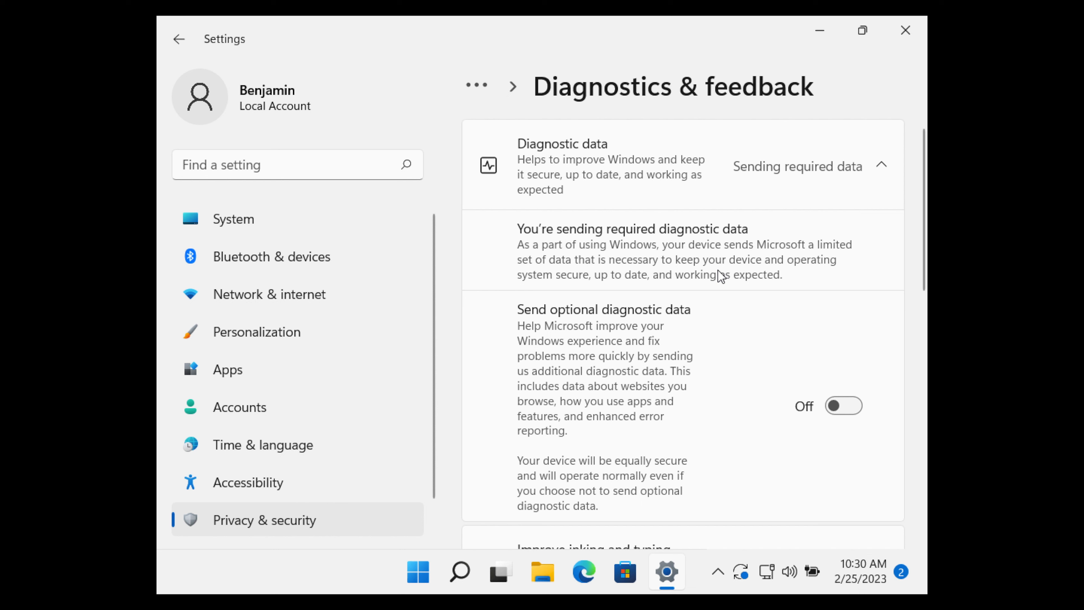
Review the Diagnostics & feedback options, expand Delete diagnostic data and delete the data collected about this device
scroll(719, 275, "down", 2)
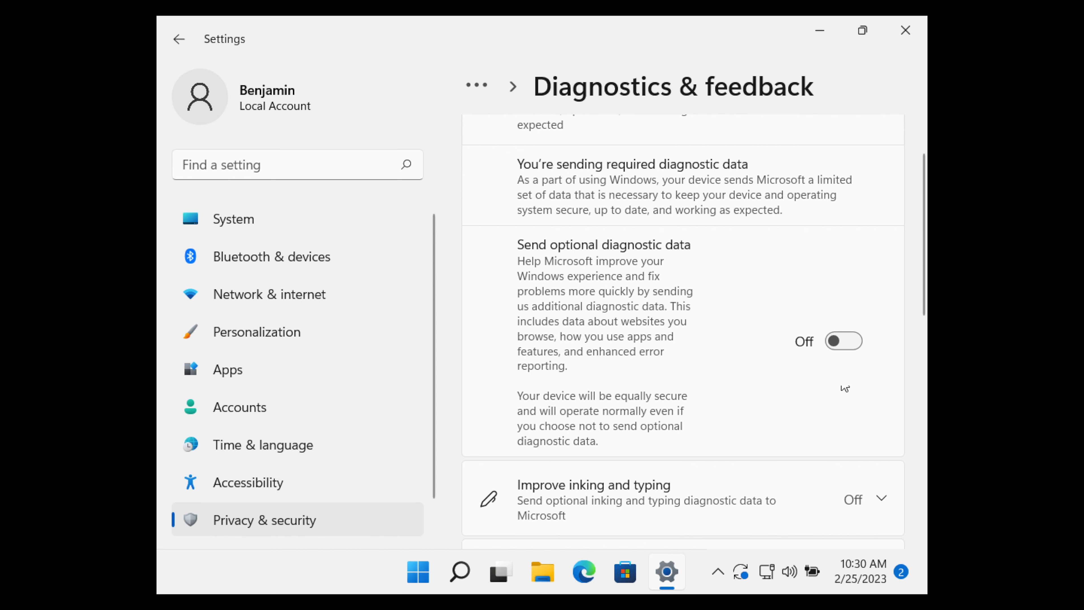
scroll(843, 346, "down", 5)
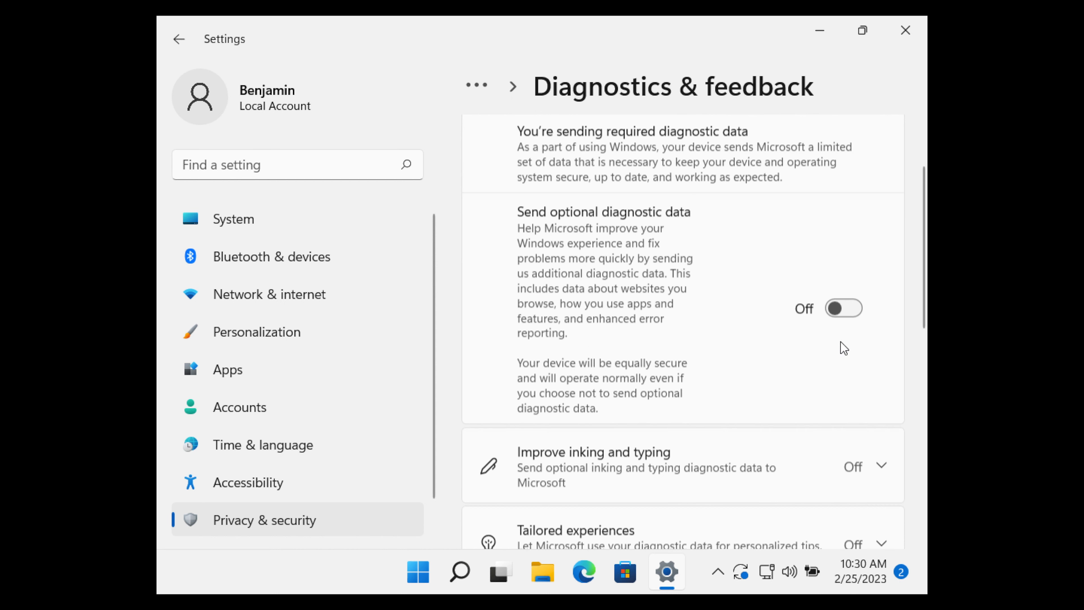
scroll(836, 344, "down", 2)
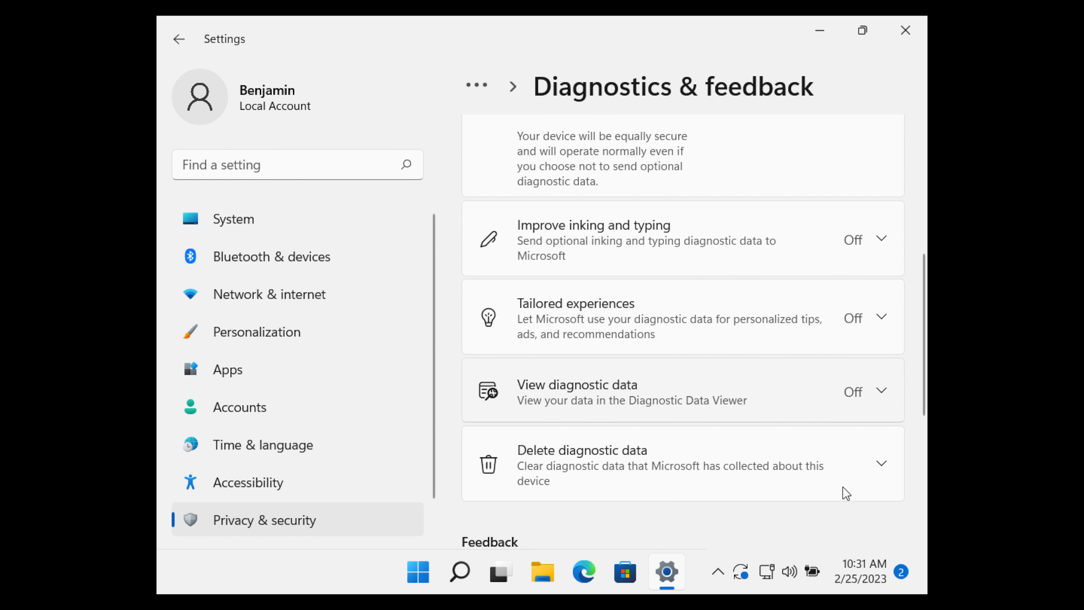
left_click(847, 473)
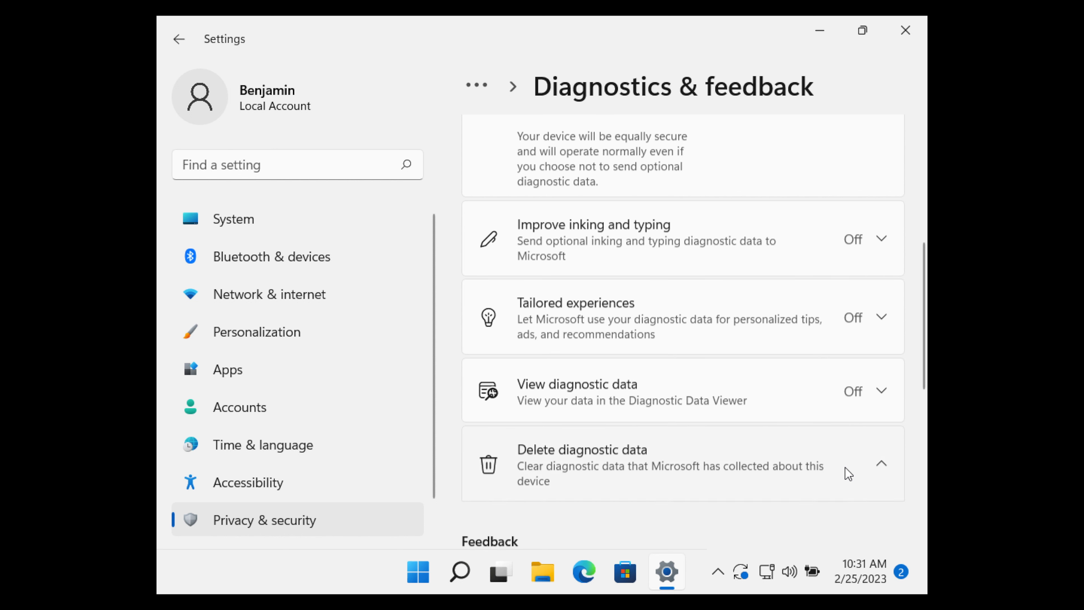
scroll(847, 473, "down", 3)
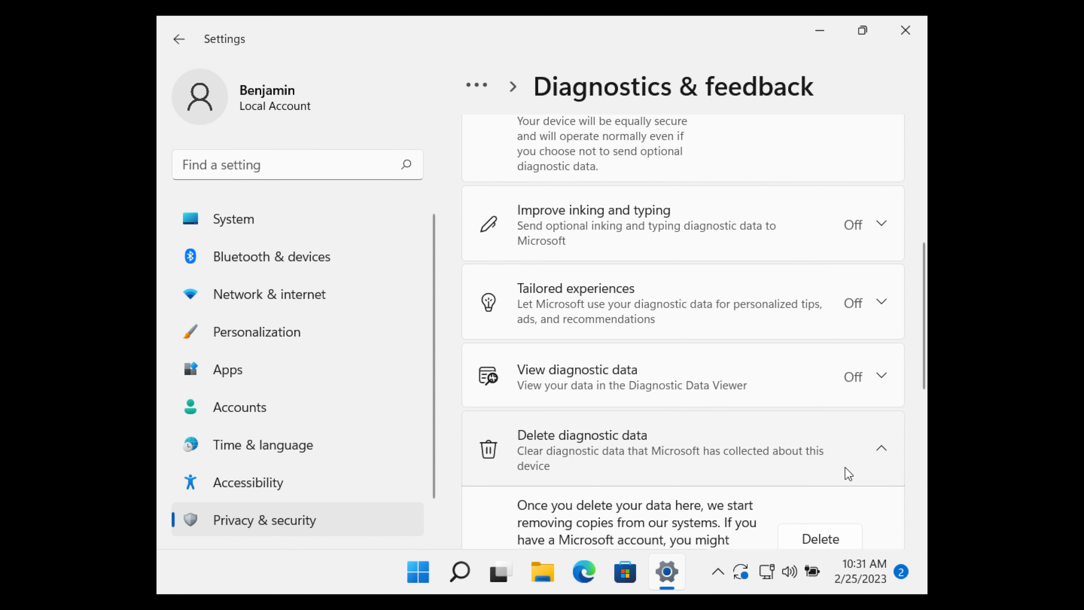
scroll(845, 468, "down", 2)
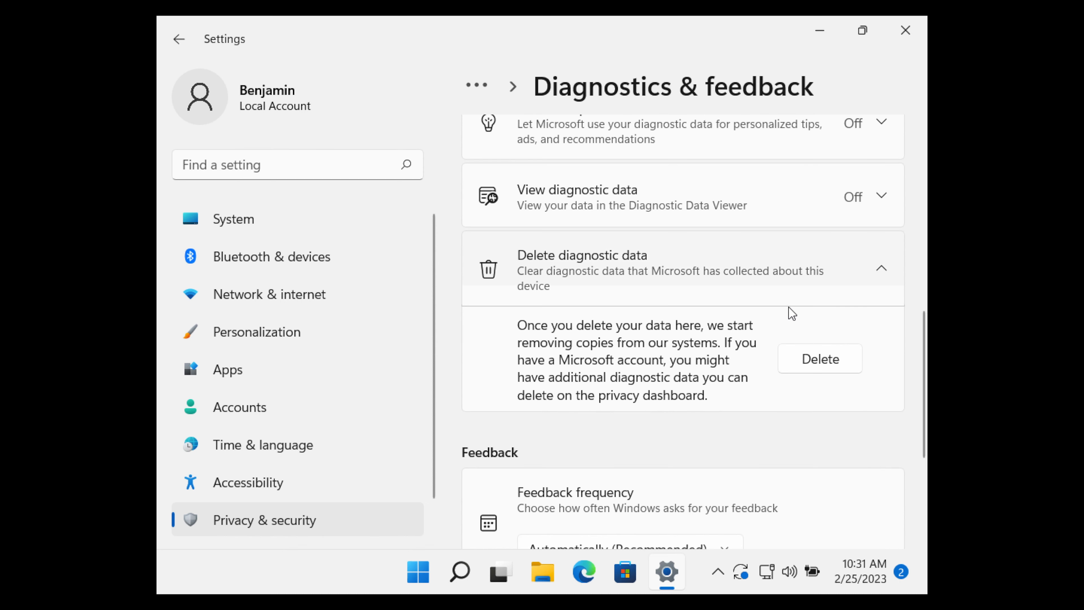
left_click(817, 361)
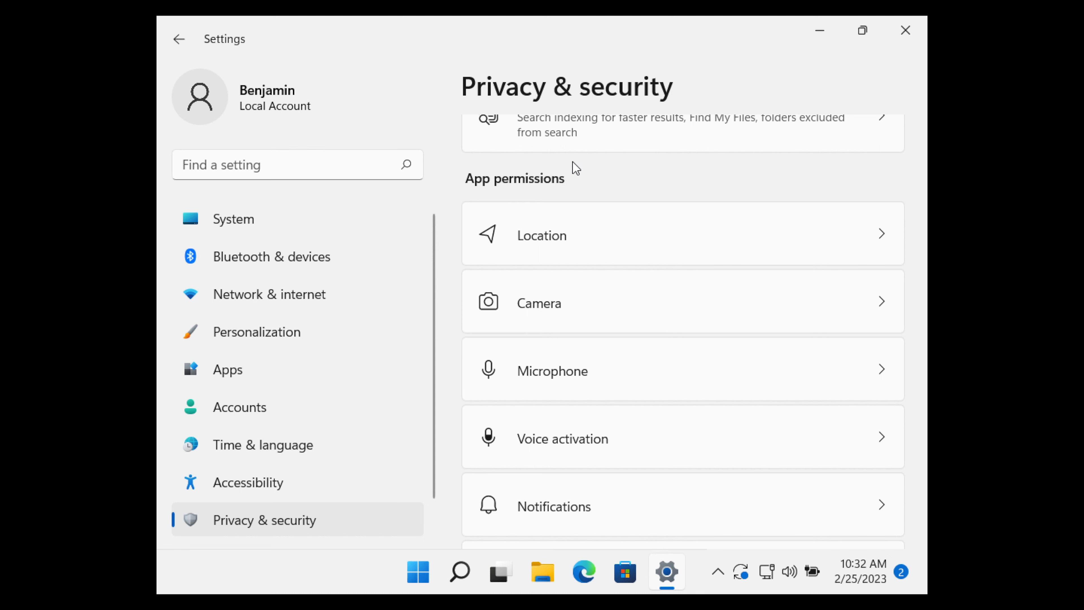
Open the Location app permission, examine Location services and the per-app access switches, and return to Privacy & security
left_click(629, 260)
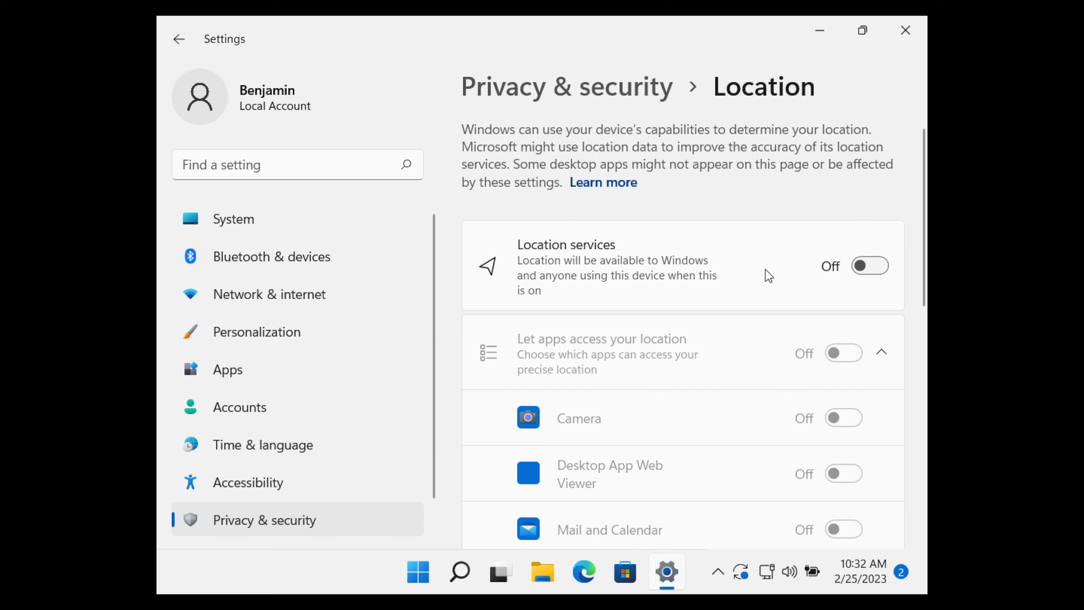
scroll(767, 276, "down", 3)
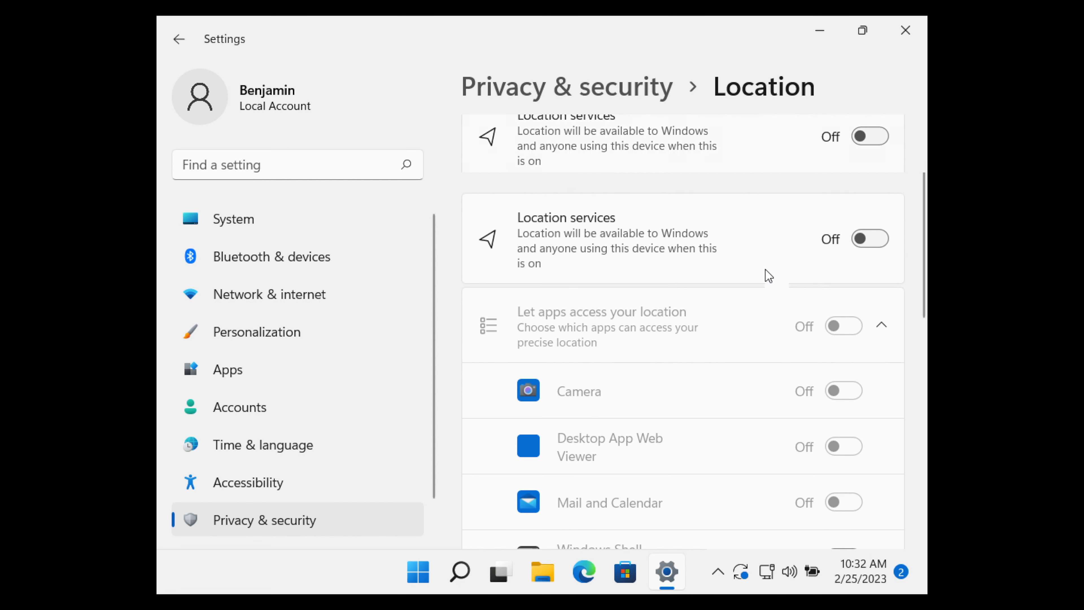
scroll(768, 275, "down", 2)
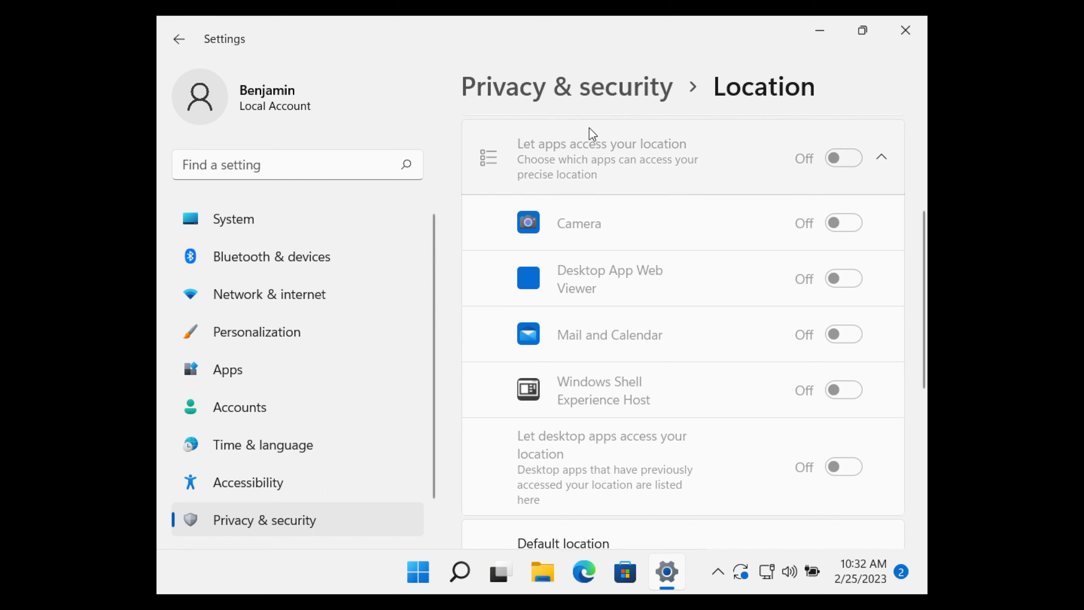
left_click(578, 100)
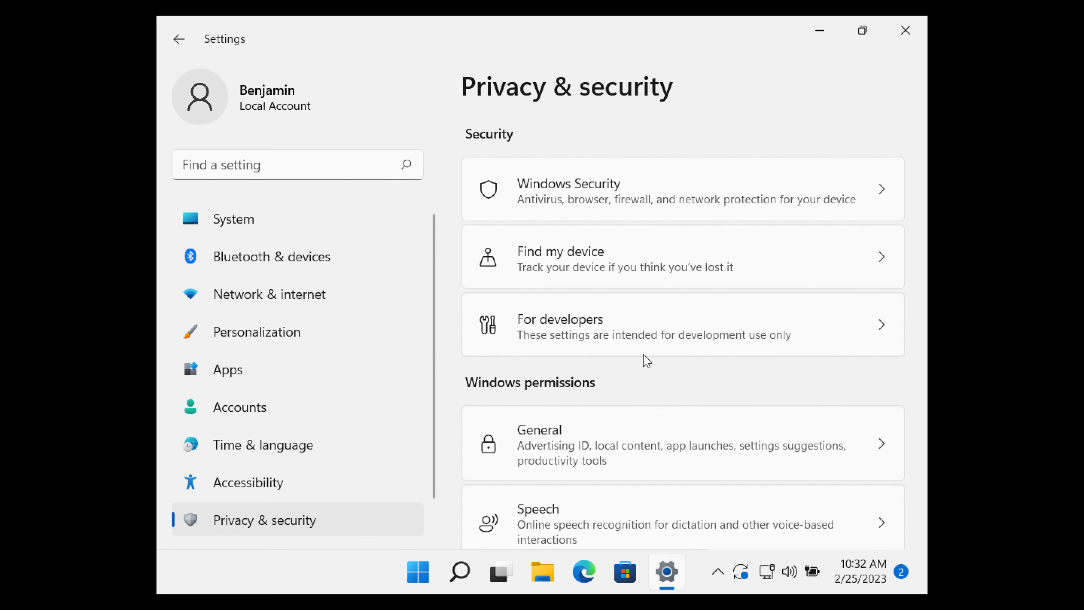
Examine the list of app permissions in Privacy & security, from account and communication data to folders and screenshots
scroll(643, 358, "down", 15)
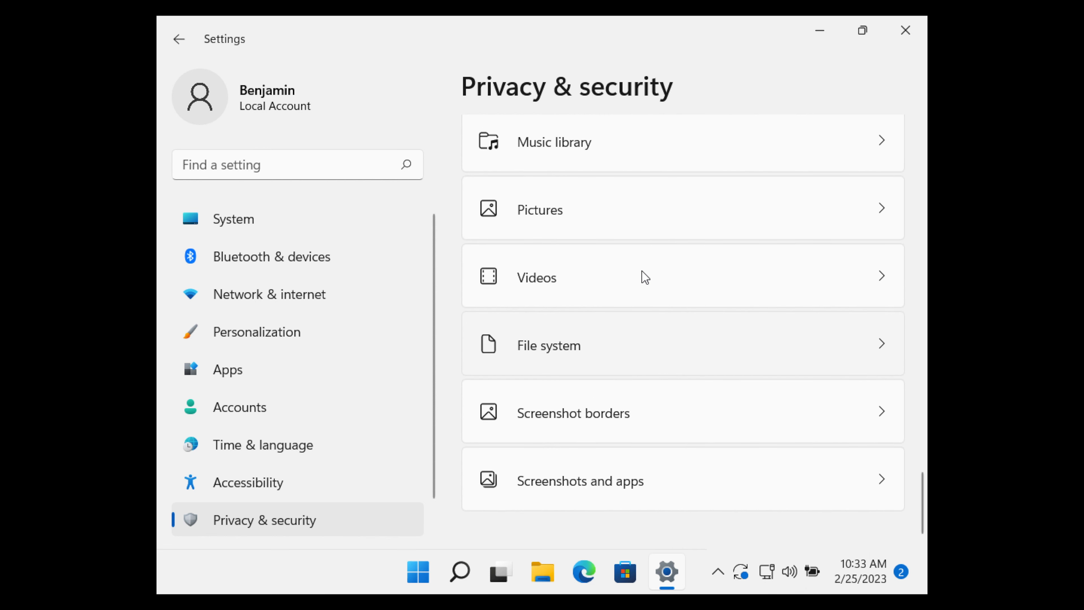
scroll(645, 277, "up", 4)
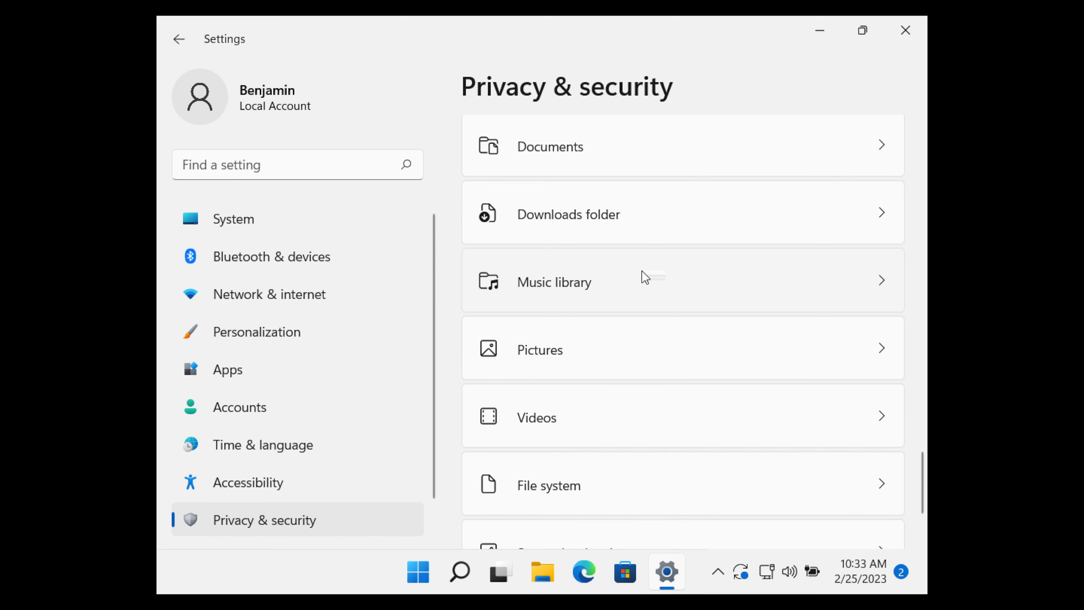
scroll(646, 277, "up", 2)
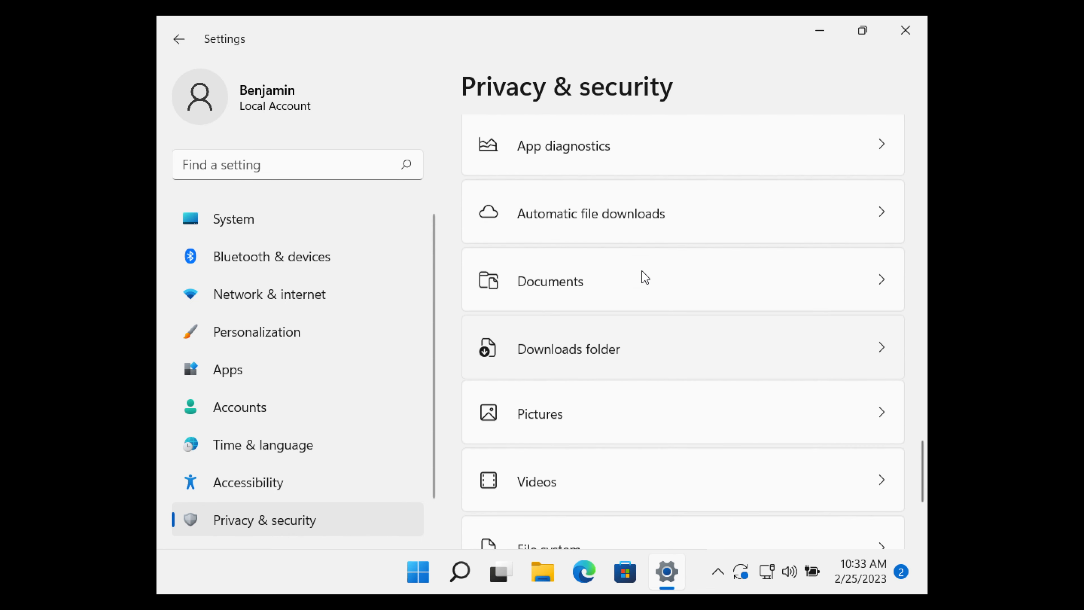
scroll(646, 277, "up", 15)
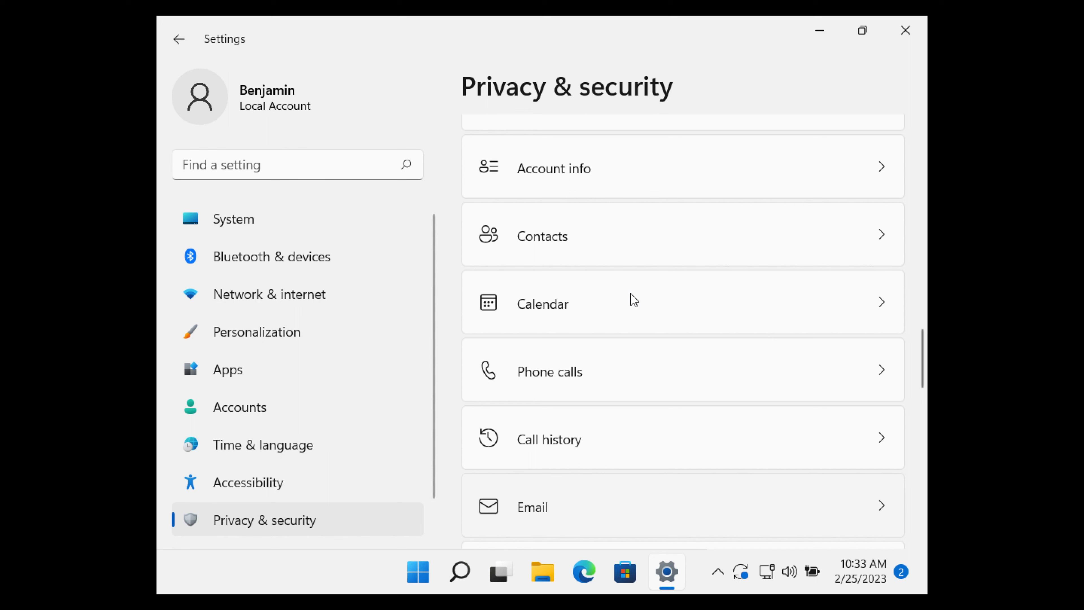
scroll(631, 294, "down", 5)
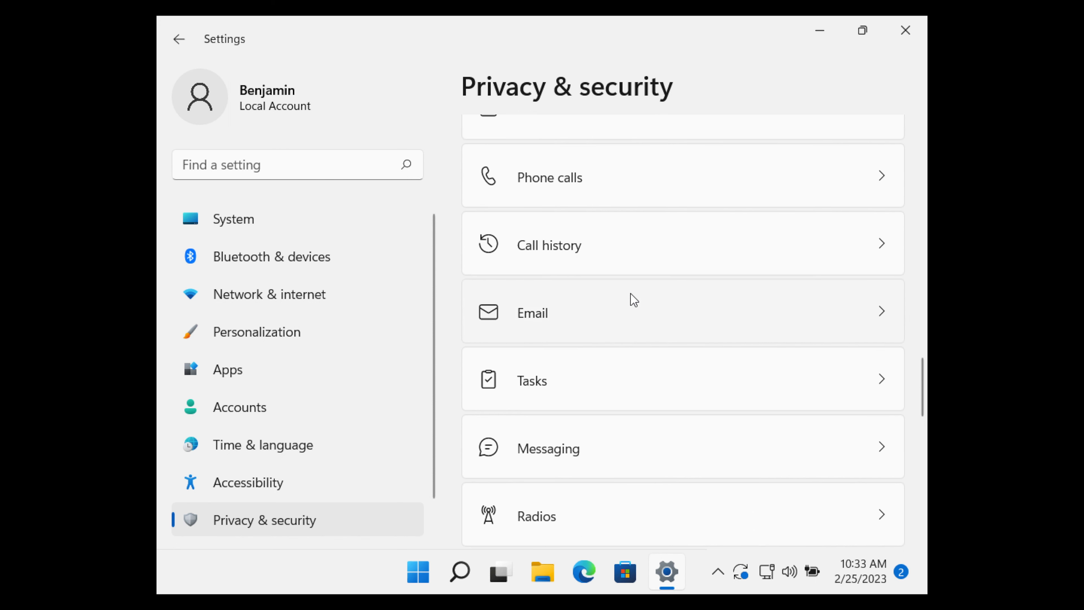
scroll(630, 295, "down", 3)
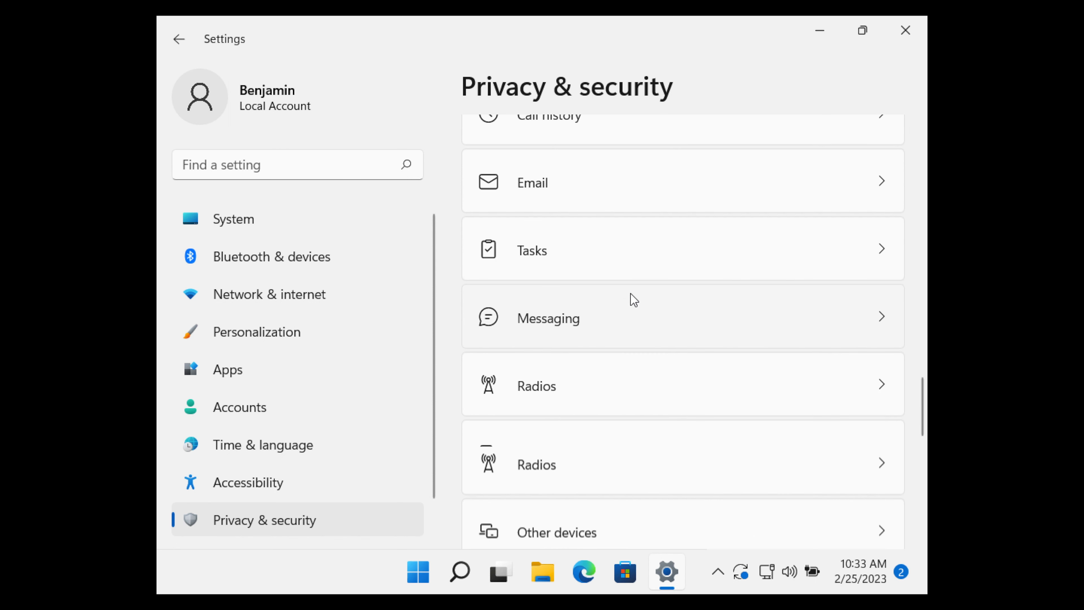
scroll(630, 294, "down", 2)
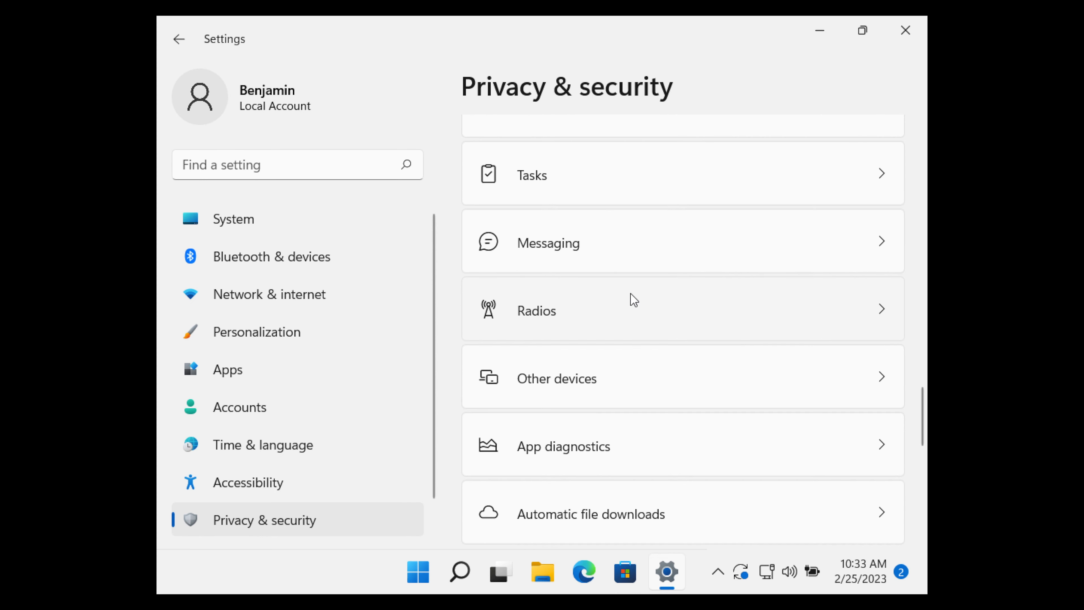
scroll(631, 294, "down", 1)
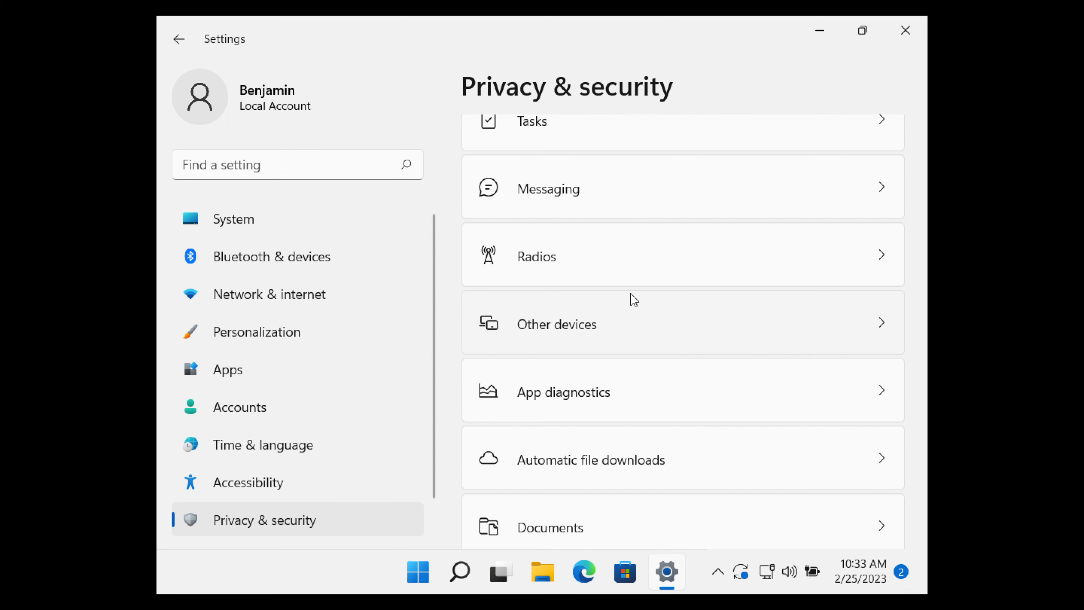
scroll(630, 294, "down", 3)
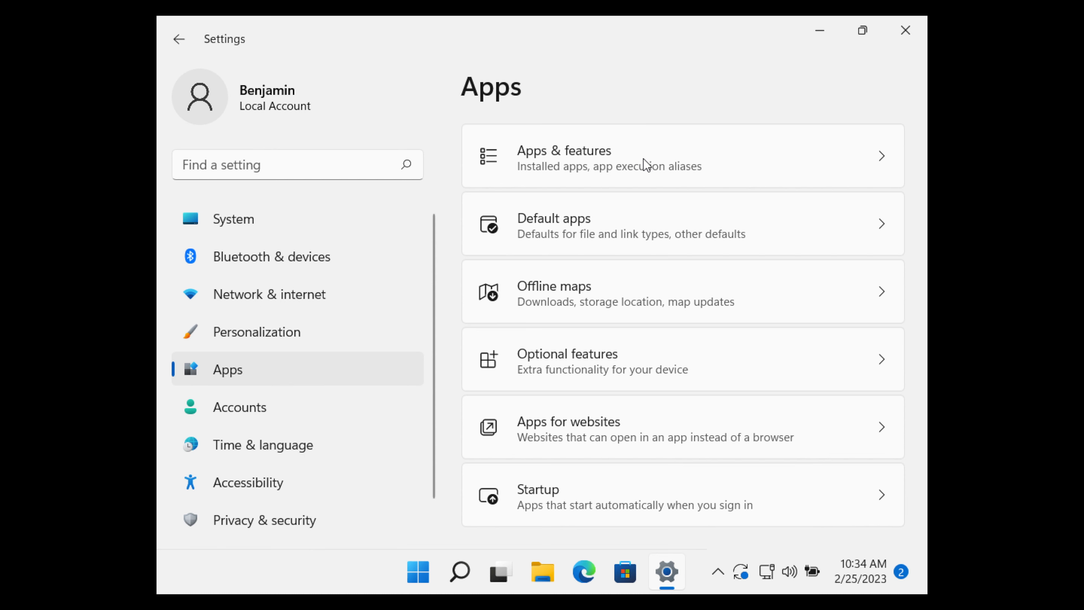
In Apps & features, set where to get apps to "Anywhere, but warn me before installing an app that's not from the Microsoft Store"
left_click(673, 166)
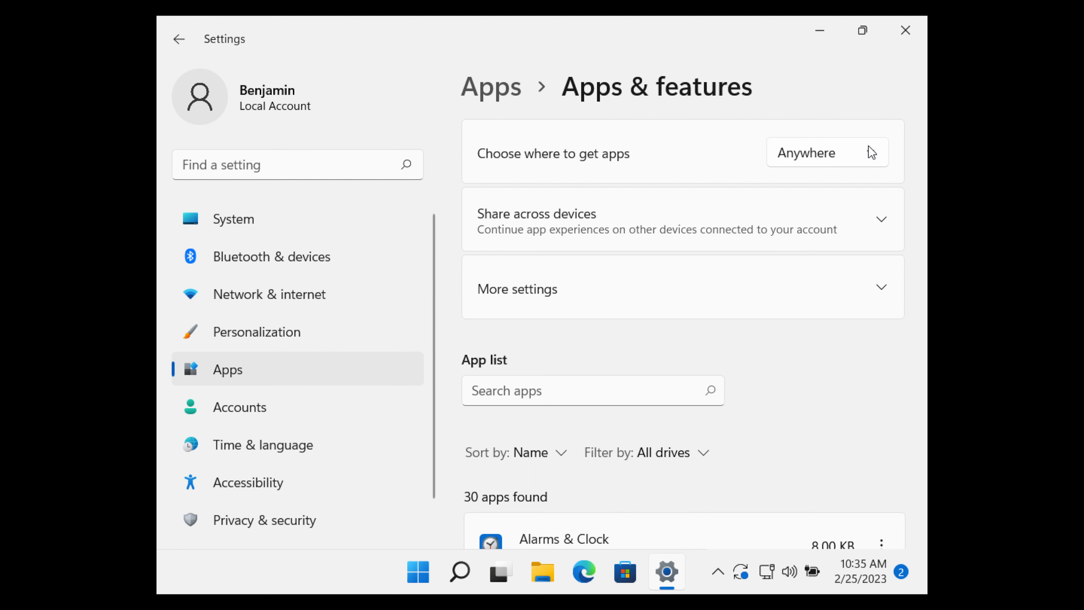
left_click(885, 153)
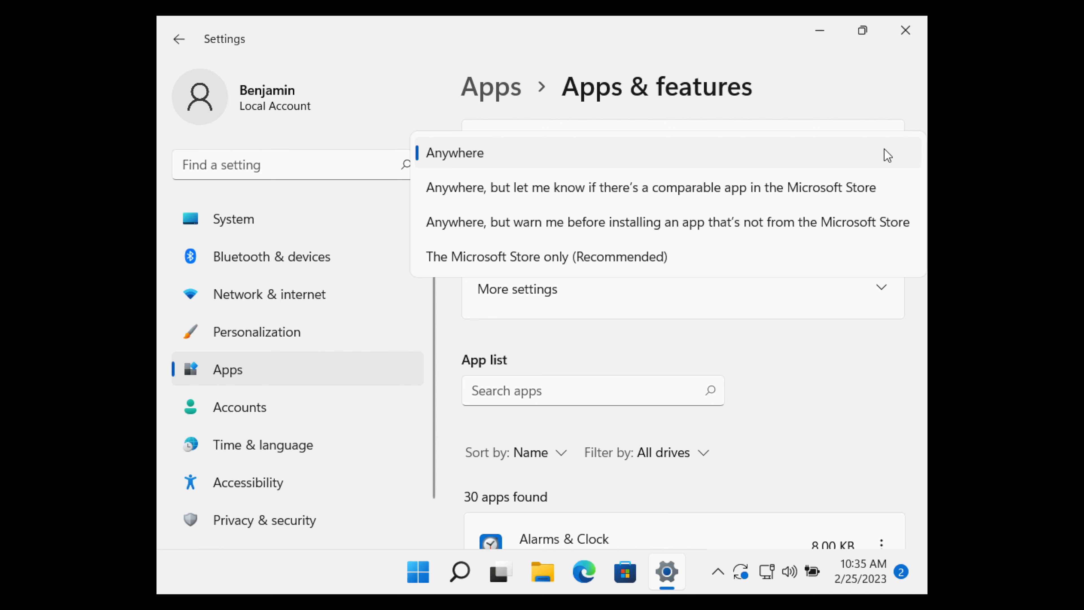
left_click(788, 222)
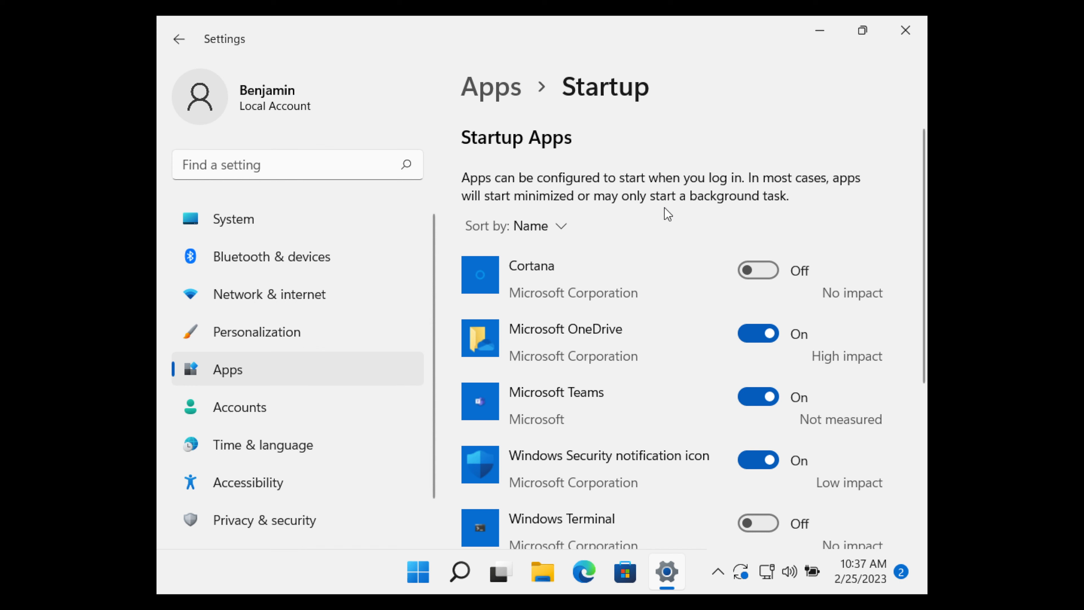
Turn off Microsoft OneDrive and Microsoft Teams in the list of startup apps and look over the remaining entries
scroll(663, 207, "down", 3)
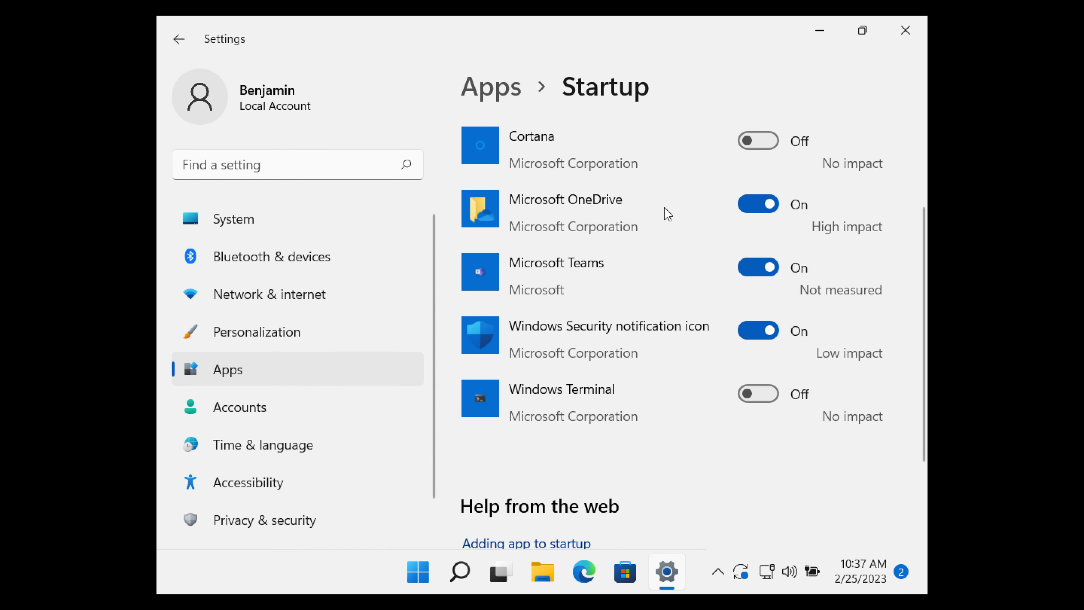
scroll(664, 207, "up", 2)
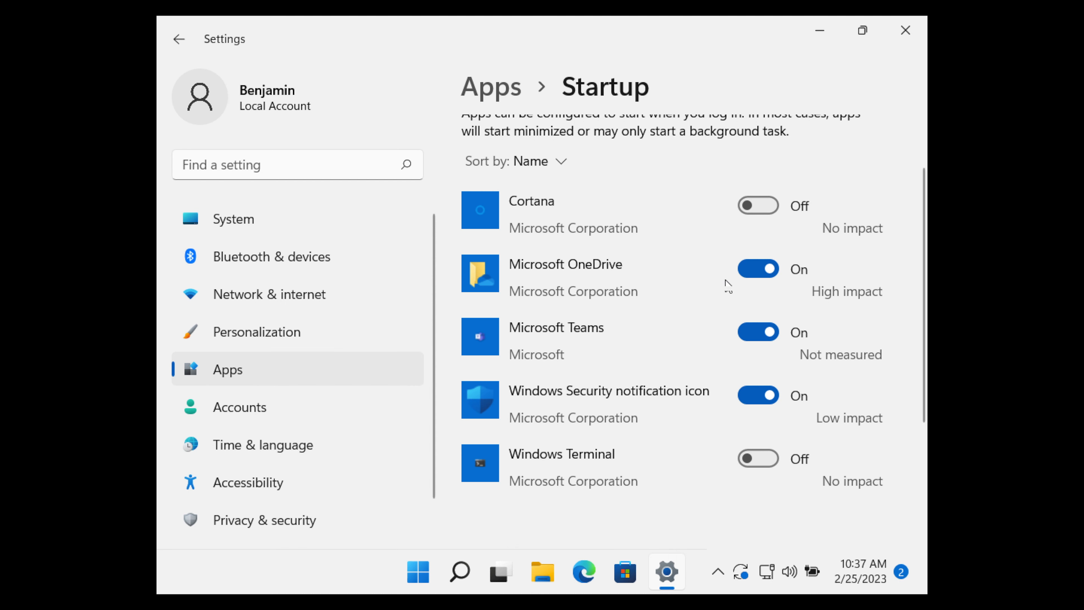
left_click(760, 270)
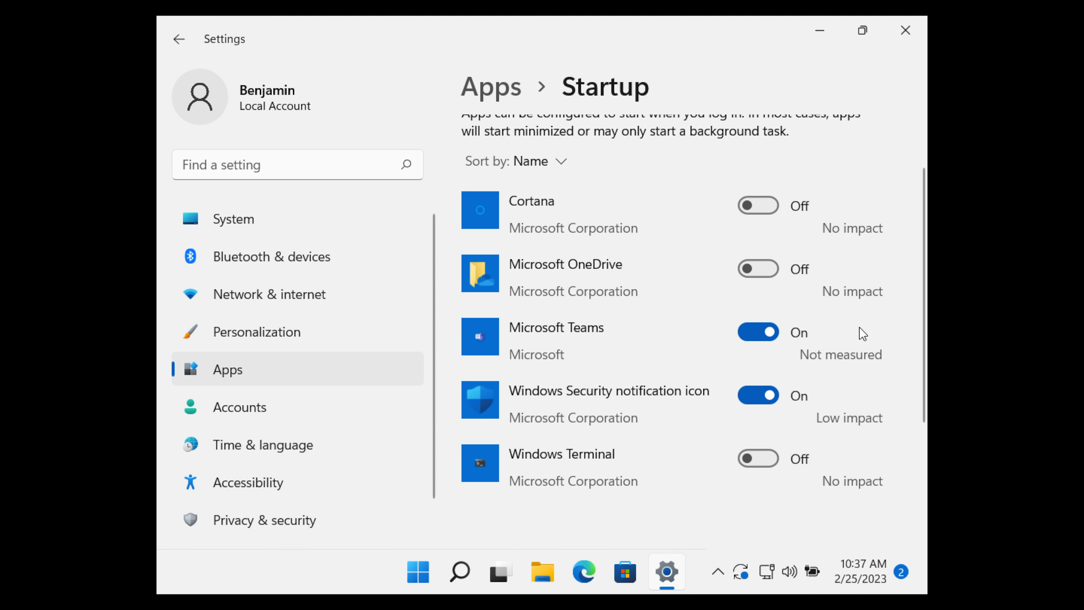
left_click(756, 330)
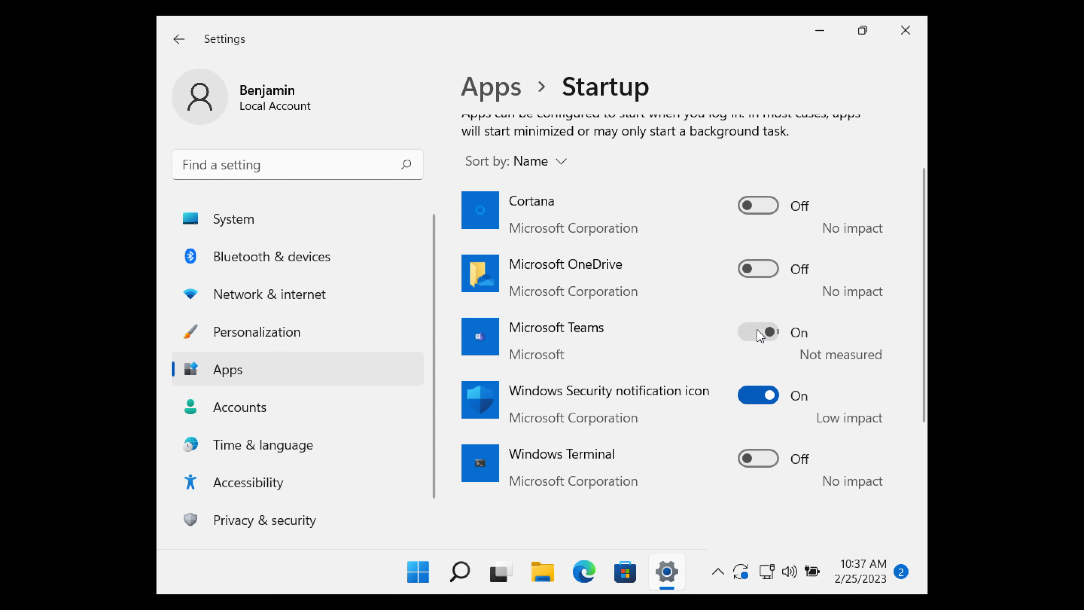
scroll(675, 336, "down", 5)
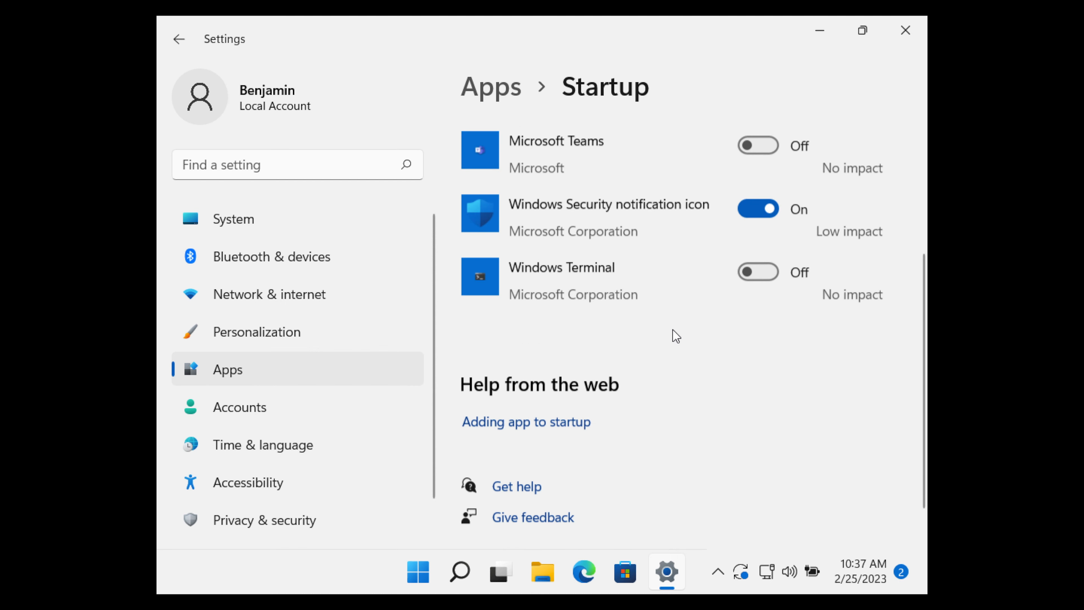
scroll(675, 336, "up", 3)
scroll(676, 336, "up", 5)
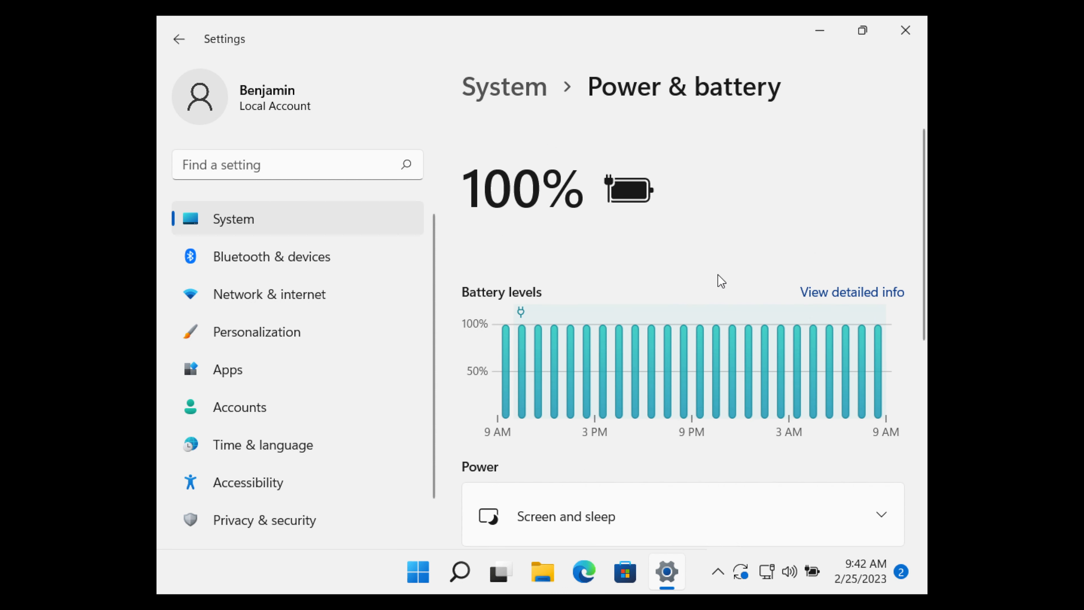
Switch the Power mode in Power & battery to Best power efficiency and set it back to Balanced
scroll(716, 278, "down", 2)
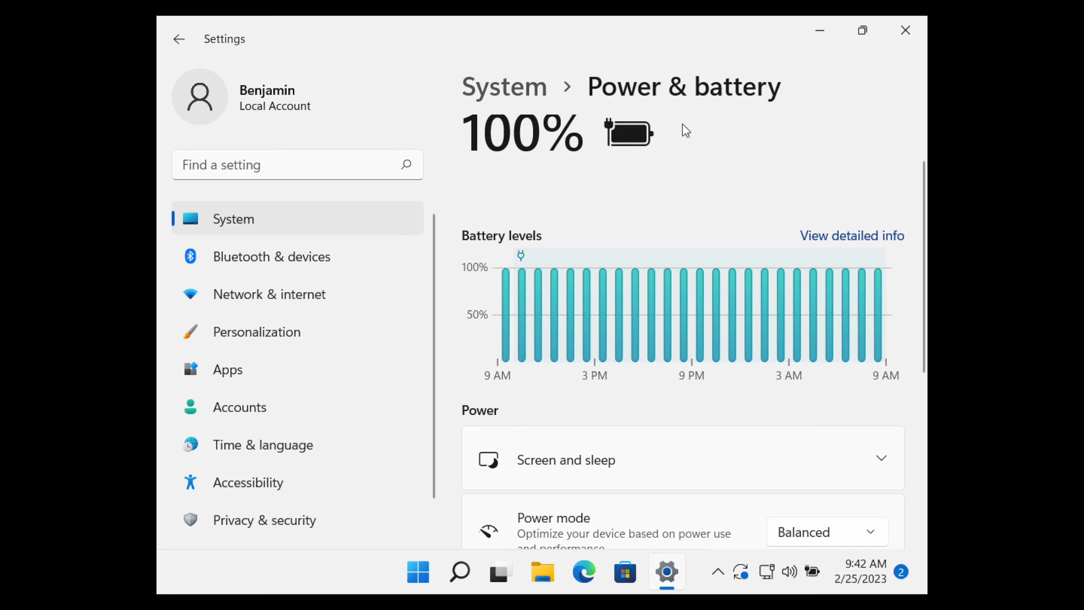
scroll(682, 124, "down", 3)
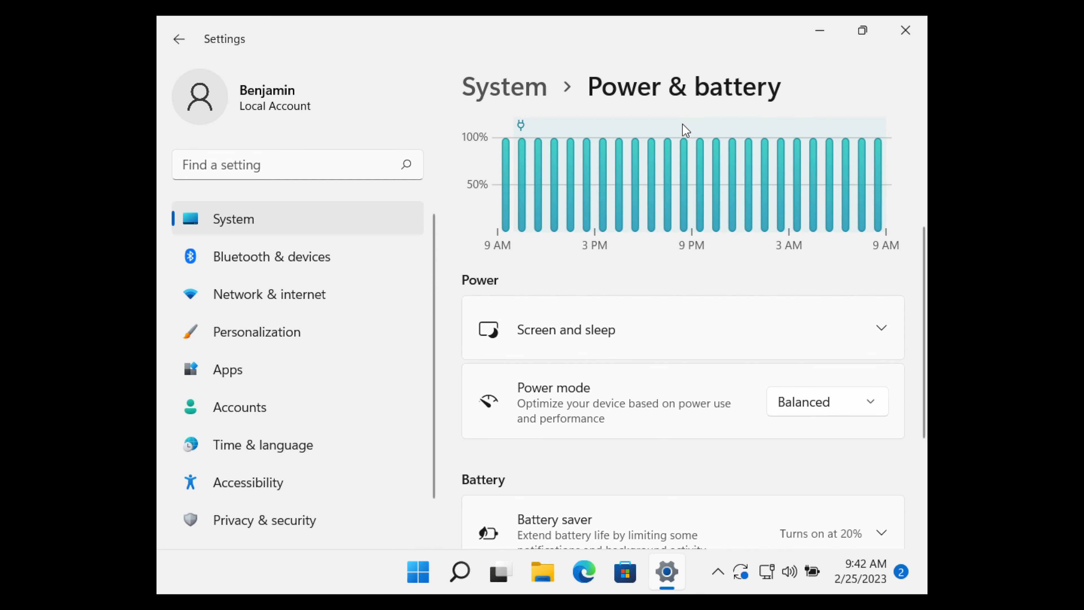
scroll(682, 124, "down", 2)
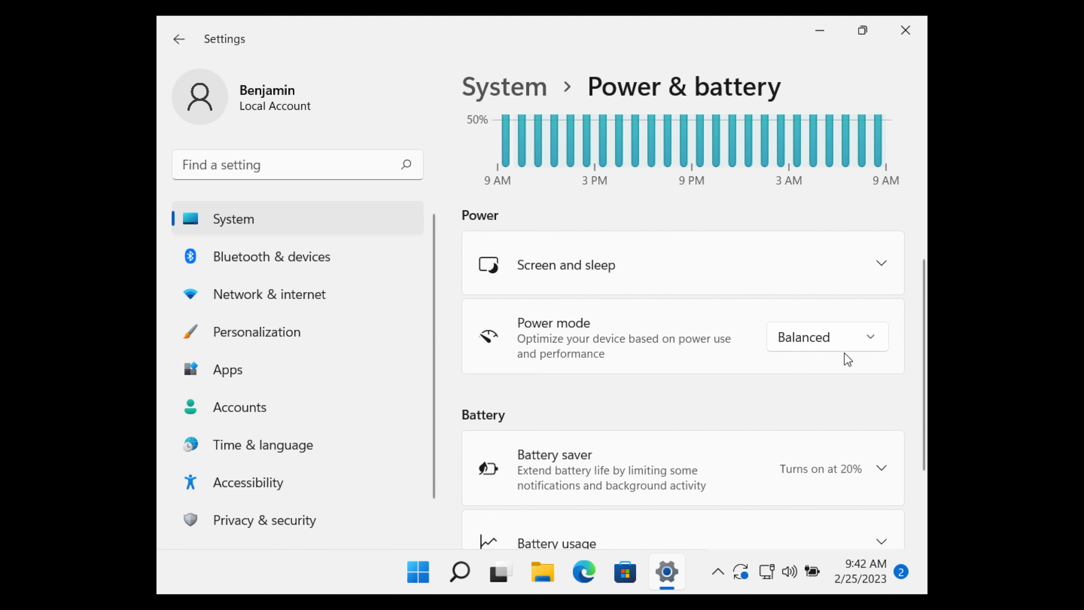
left_click(852, 347)
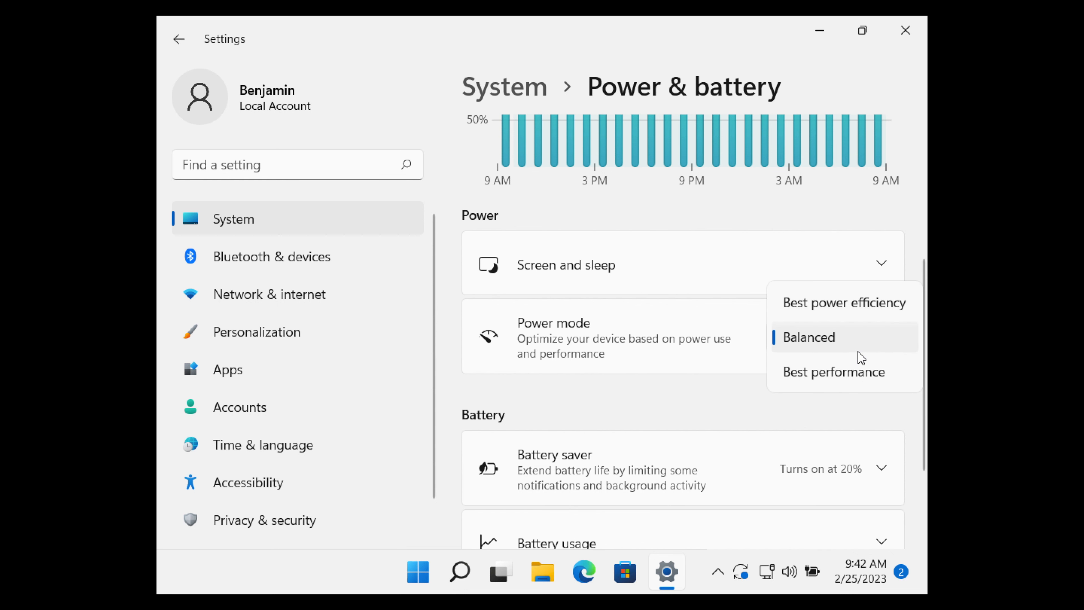
left_click(852, 305)
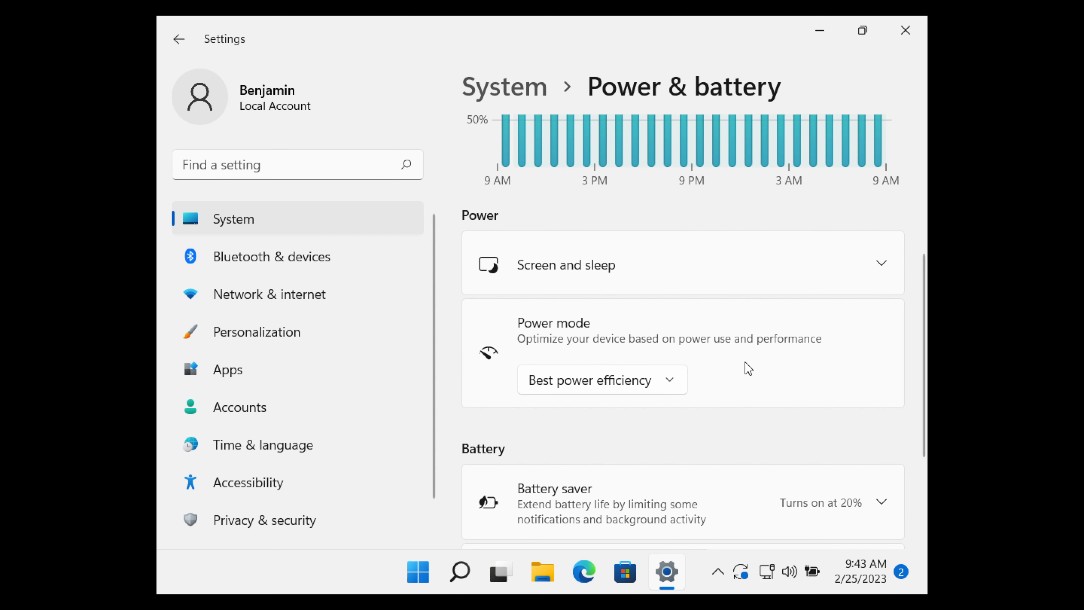
left_click(669, 383)
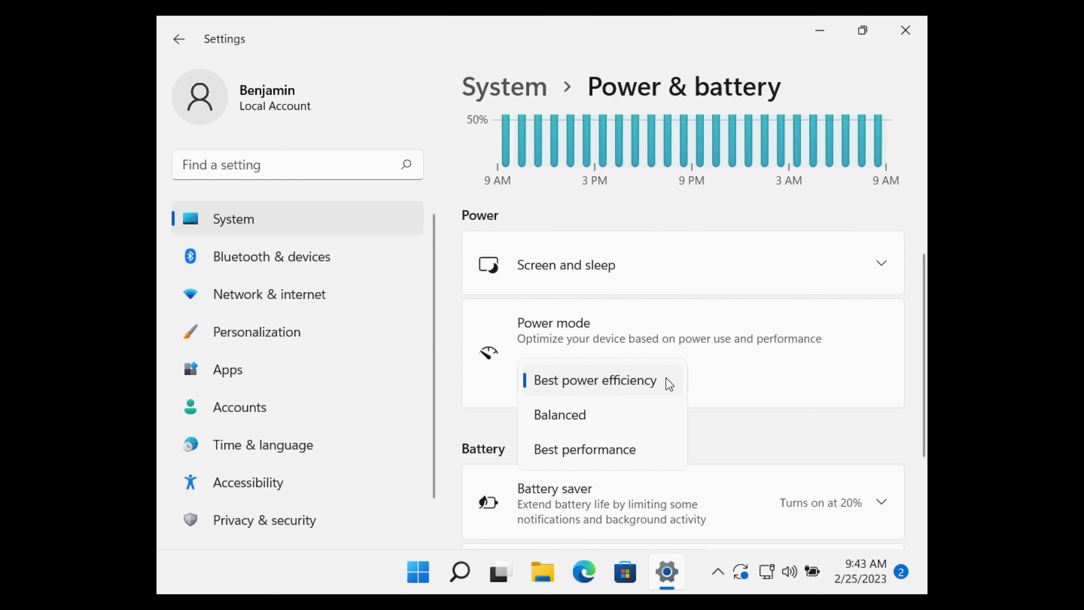
left_click(621, 427)
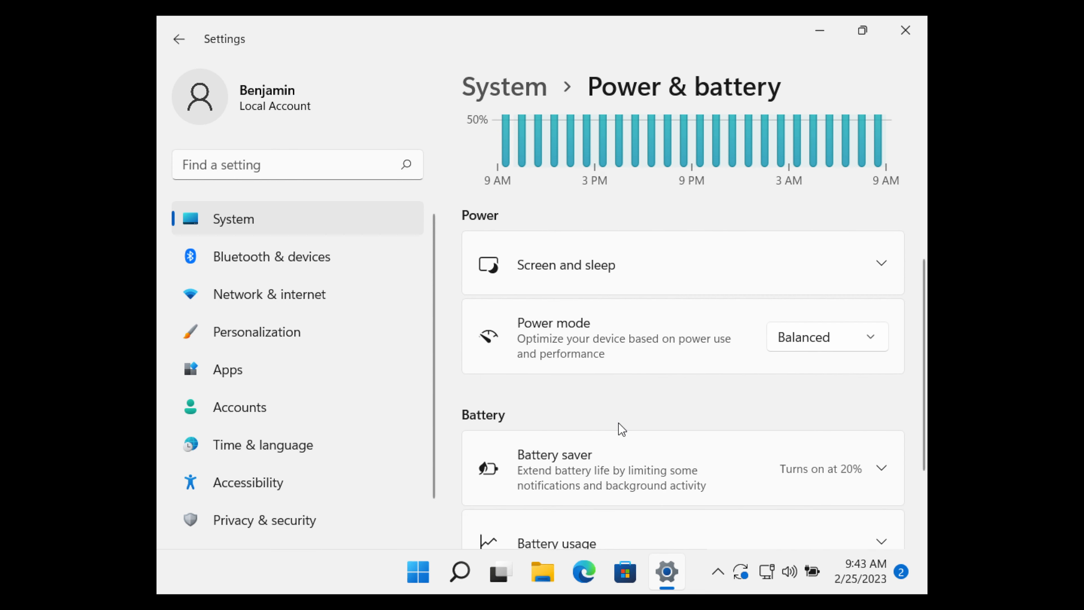
Open the Your info page of the Accounts settings, examine the account and photo options, and close Settings
left_click(508, 86)
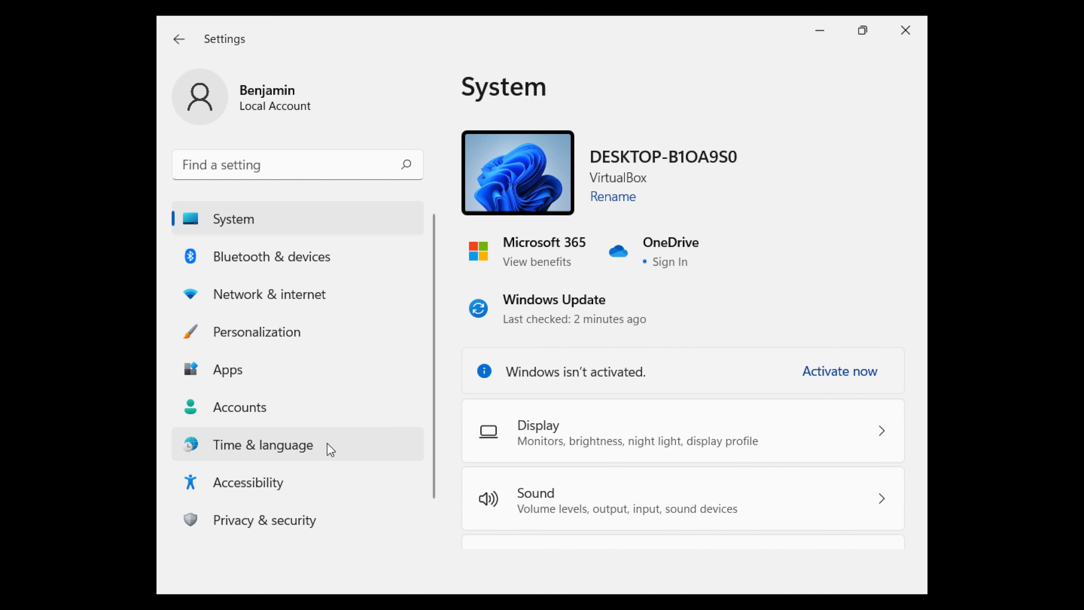
left_click(311, 419)
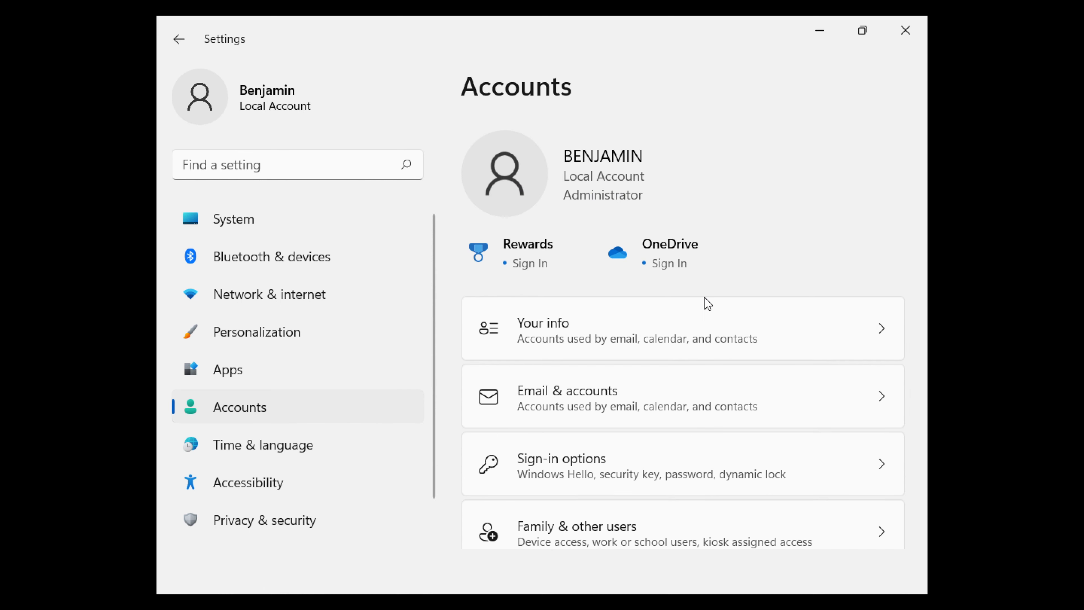
left_click(616, 334)
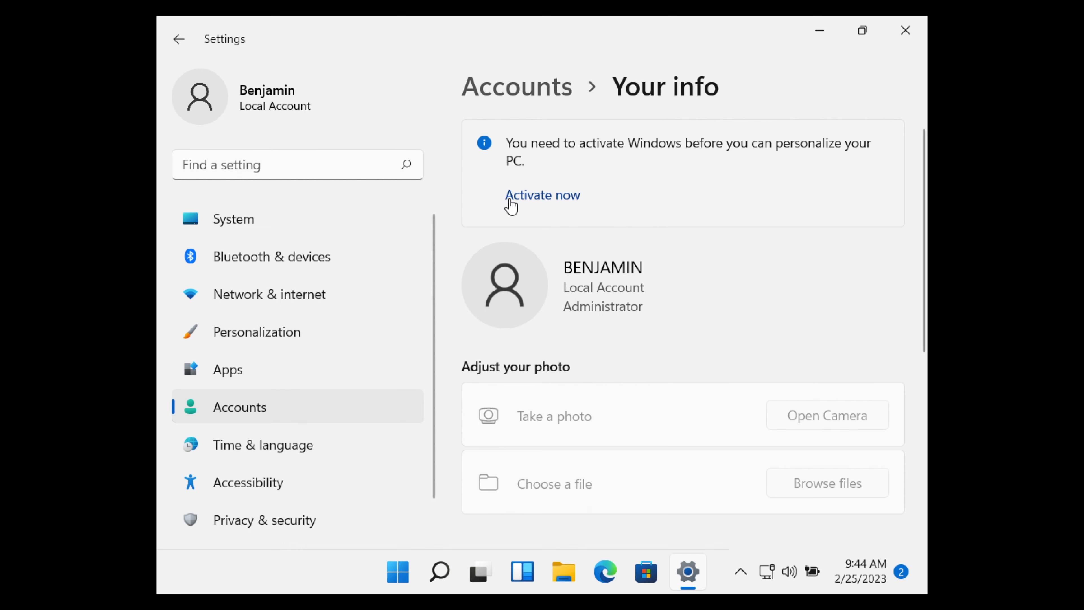
left_click(916, 28)
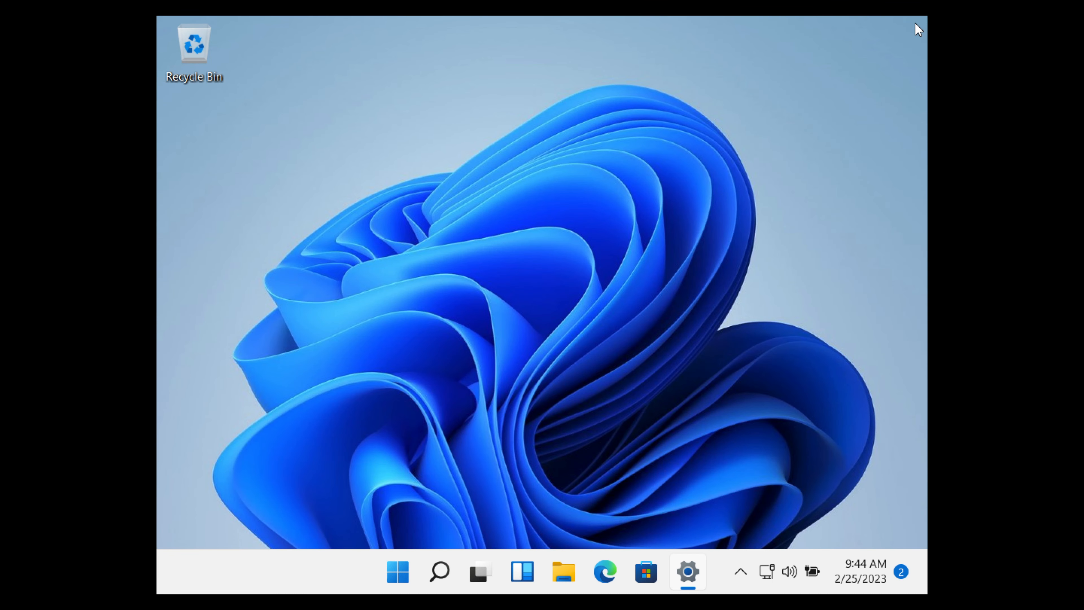